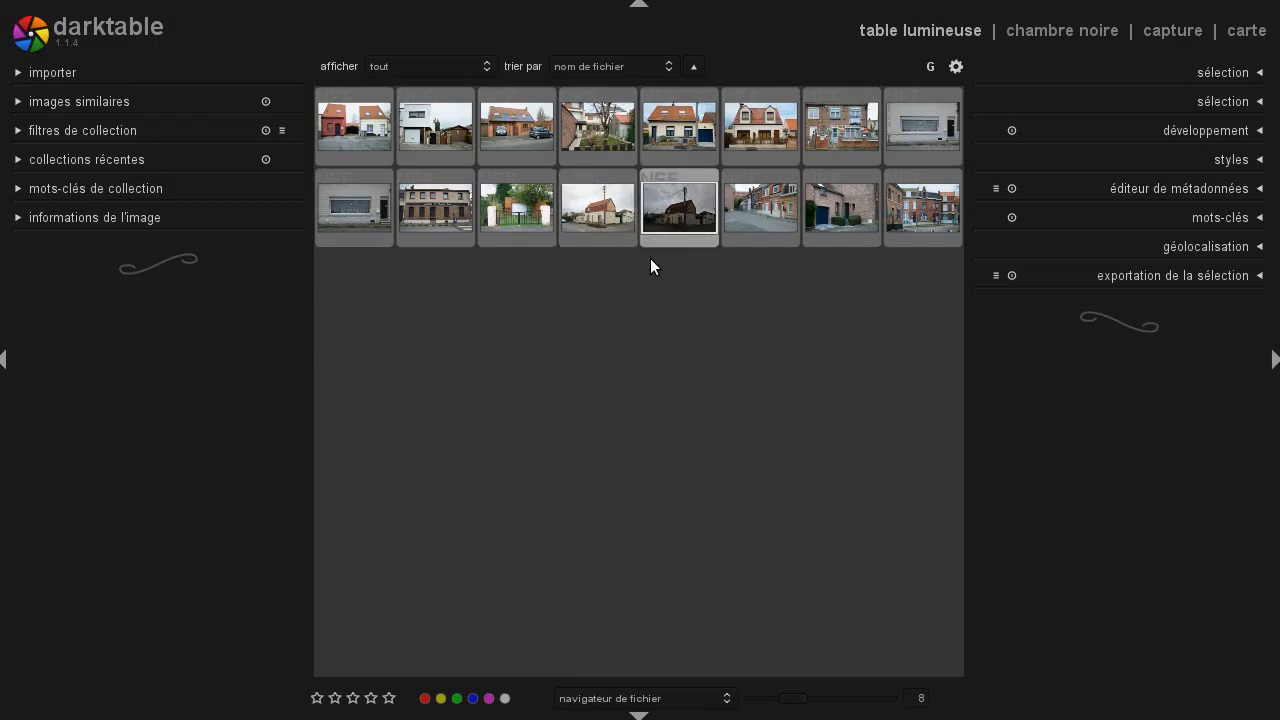
Step: Preview the corner house photos JPV_1137.NEF and JPV_1138.NEF one after the other at full size
left_click(601, 217)
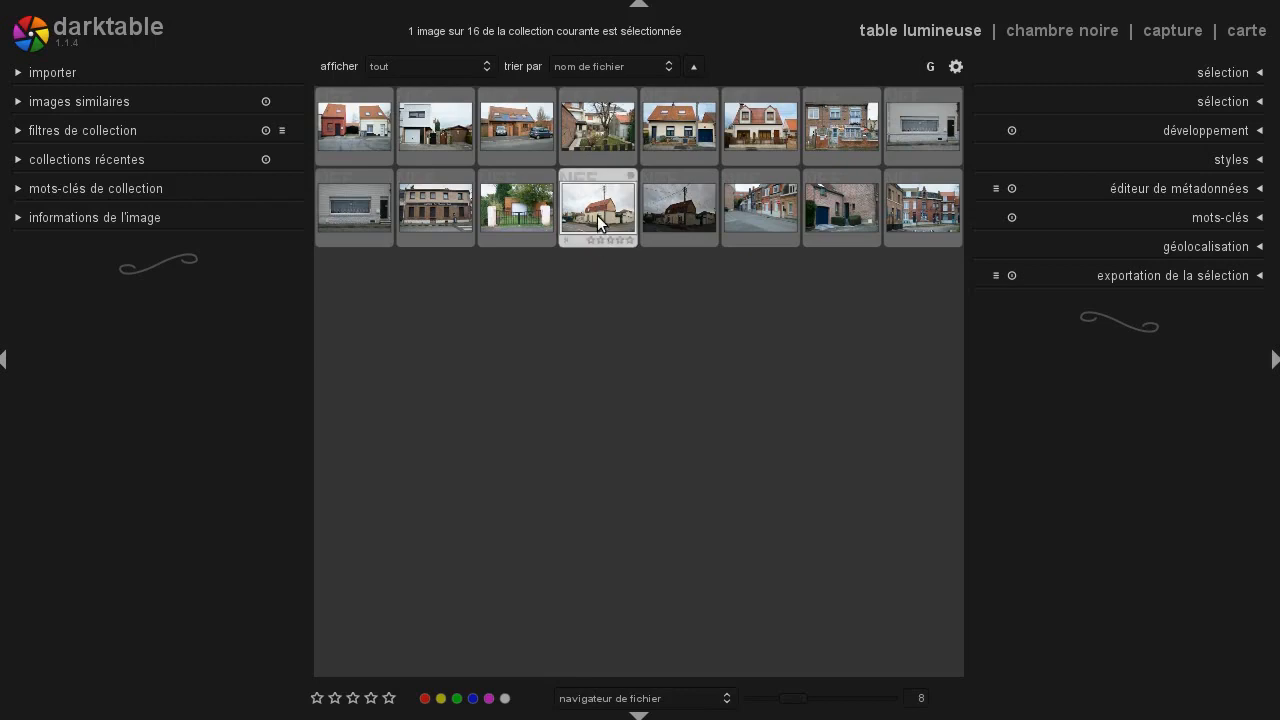
key("z")
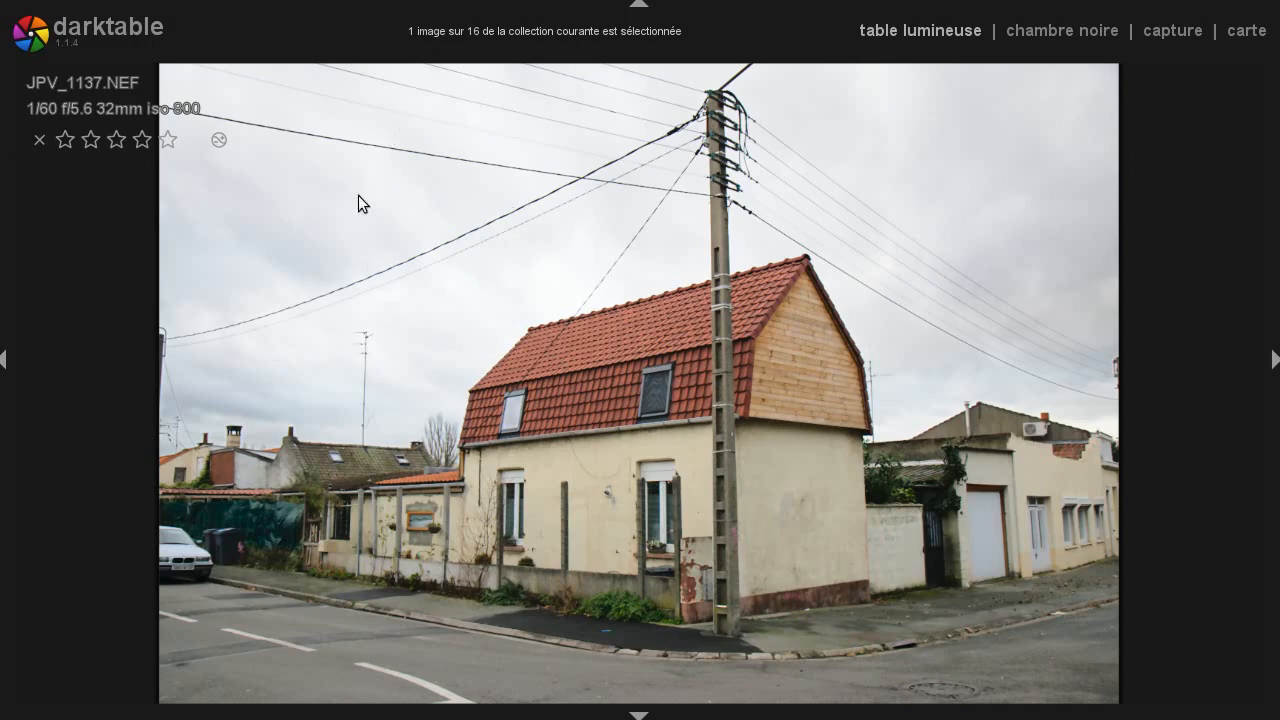
key("z")
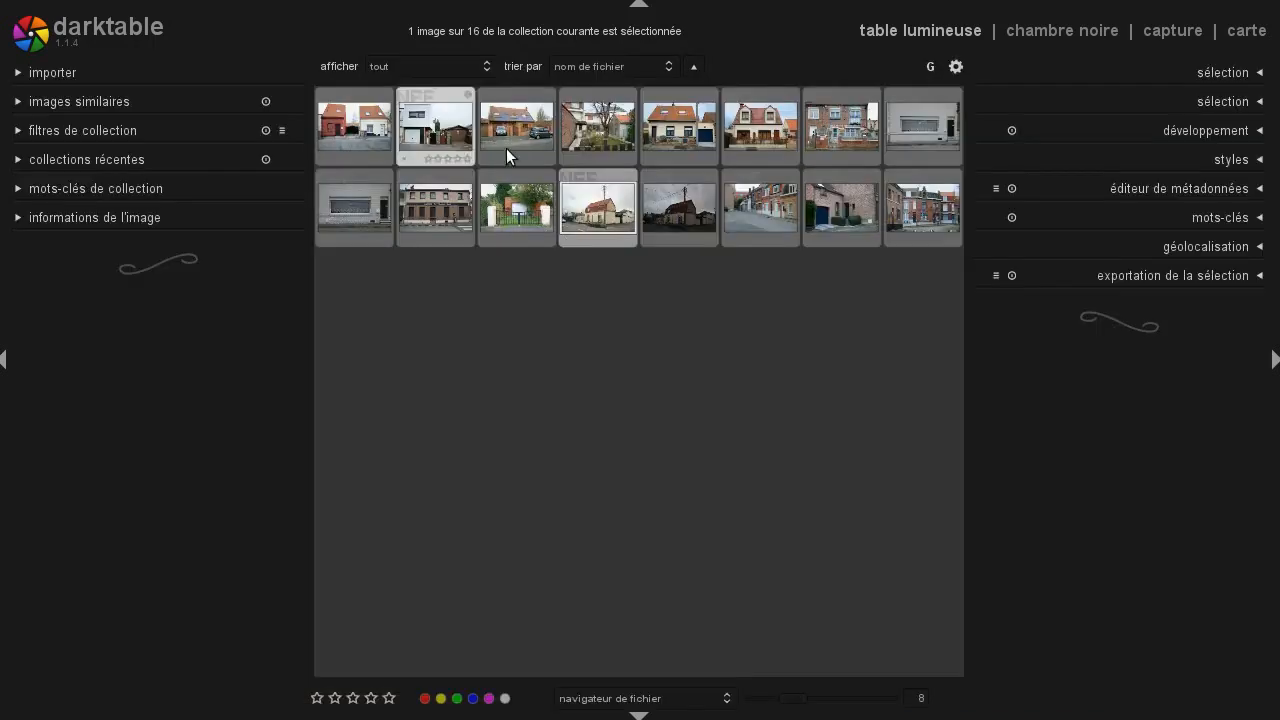
left_click(660, 212)
key("z")
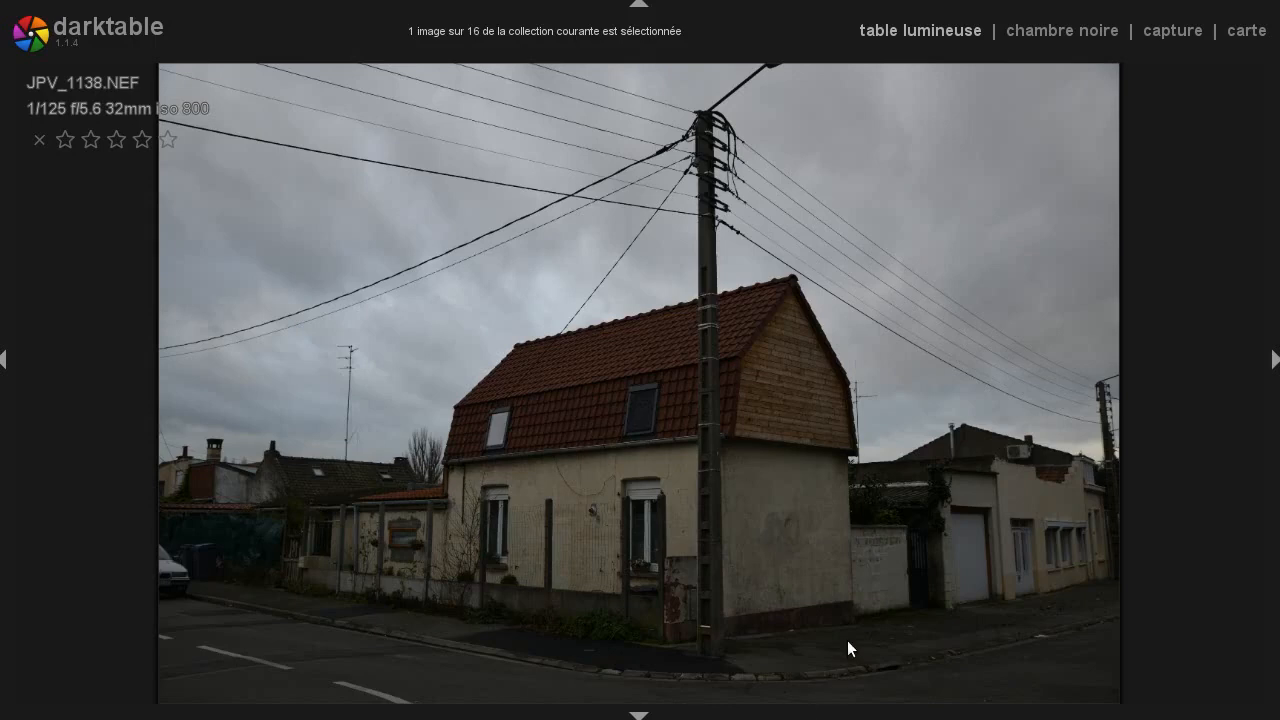
key("z")
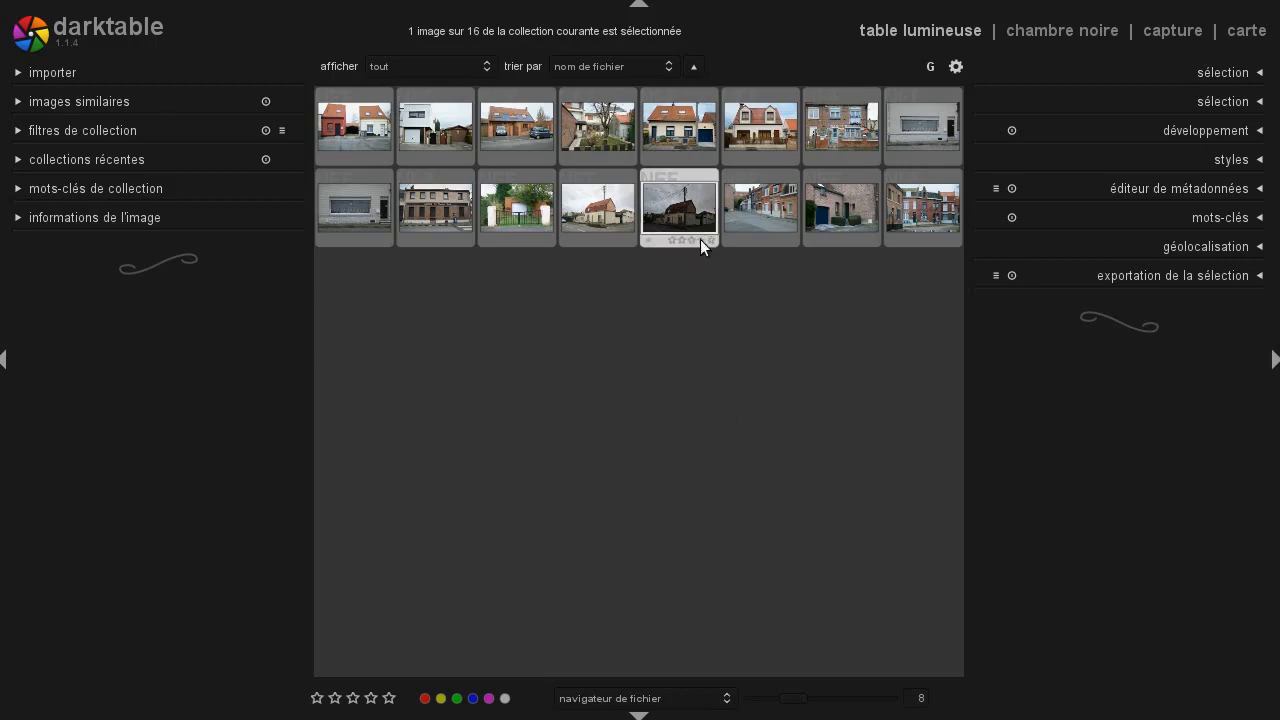
Step: Open JPV_1138.NEF in the darkroom (chambre noire) and raise its exposure to 0.86 EV
left_click(1059, 33)
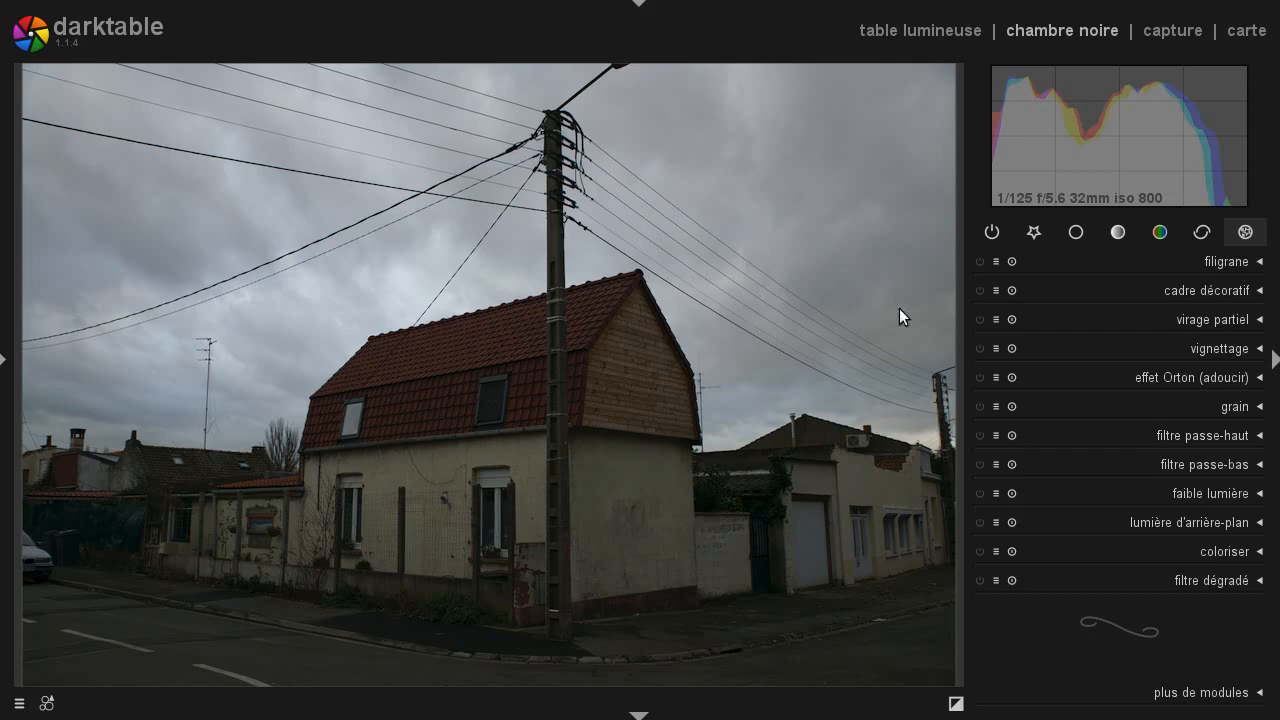
left_click(1066, 230)
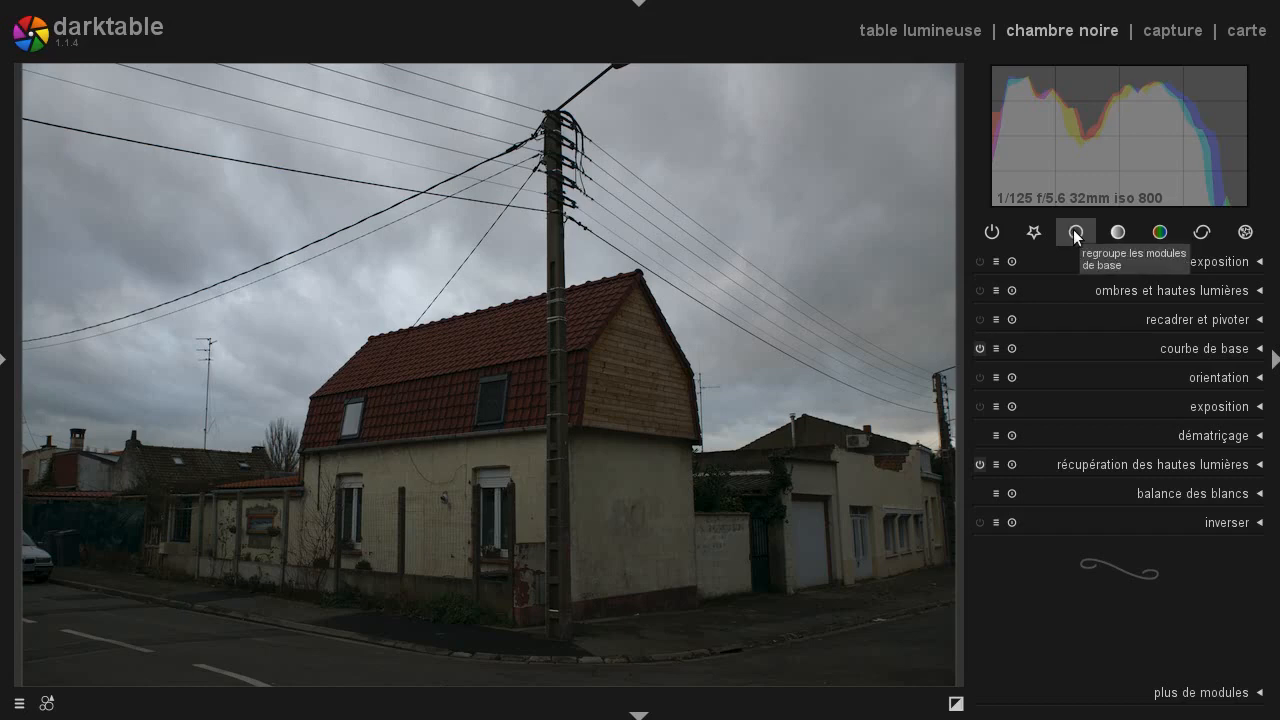
left_click(1197, 407)
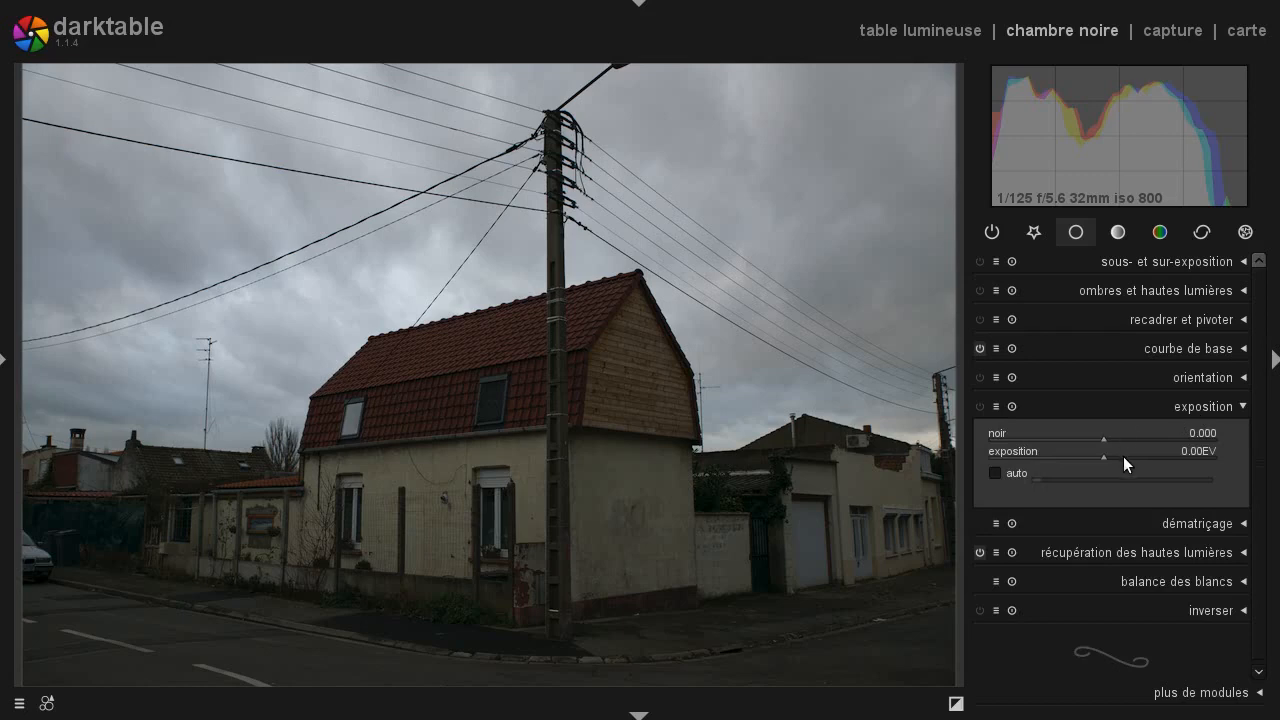
scroll(1123, 456, "up", 9)
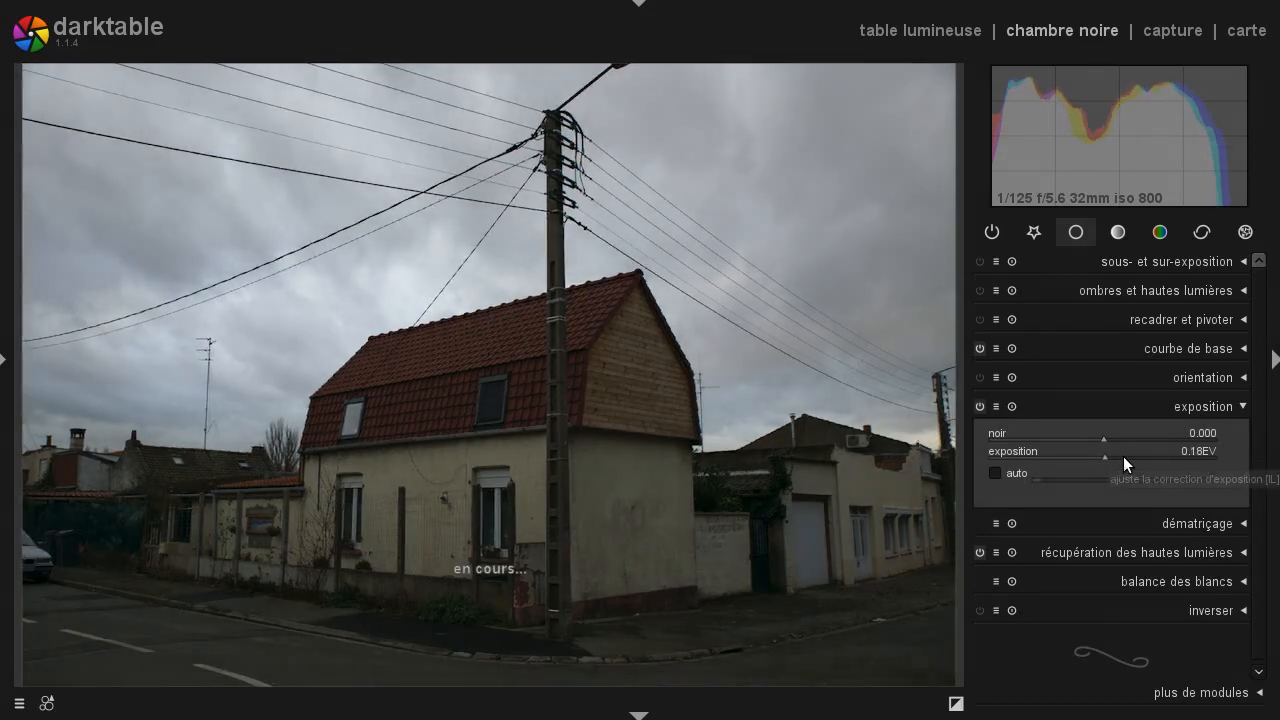
scroll(1123, 456, "up", 16)
scroll(1123, 456, "up", 16)
scroll(1123, 456, "up", 2)
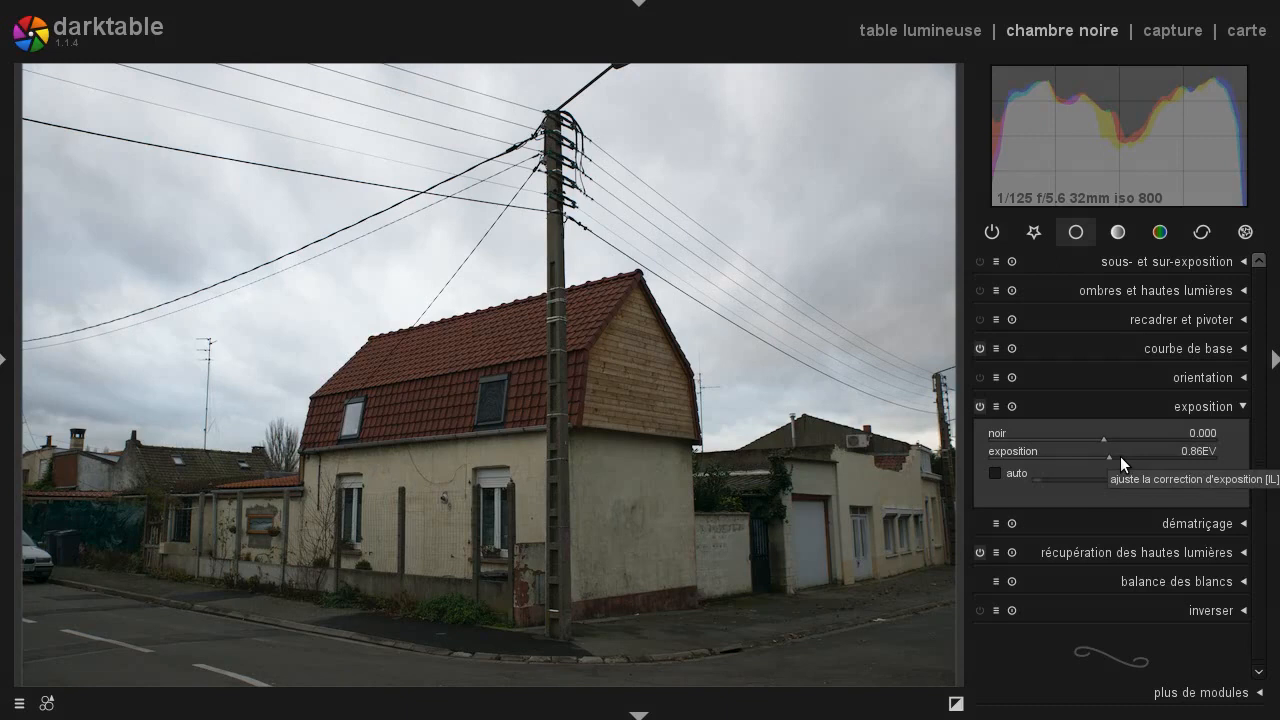
Step: Enable the chromatic aberration correction, comparing it on and off at the pole's cables, and check the photo for over- and underexposure
left_click(1201, 233)
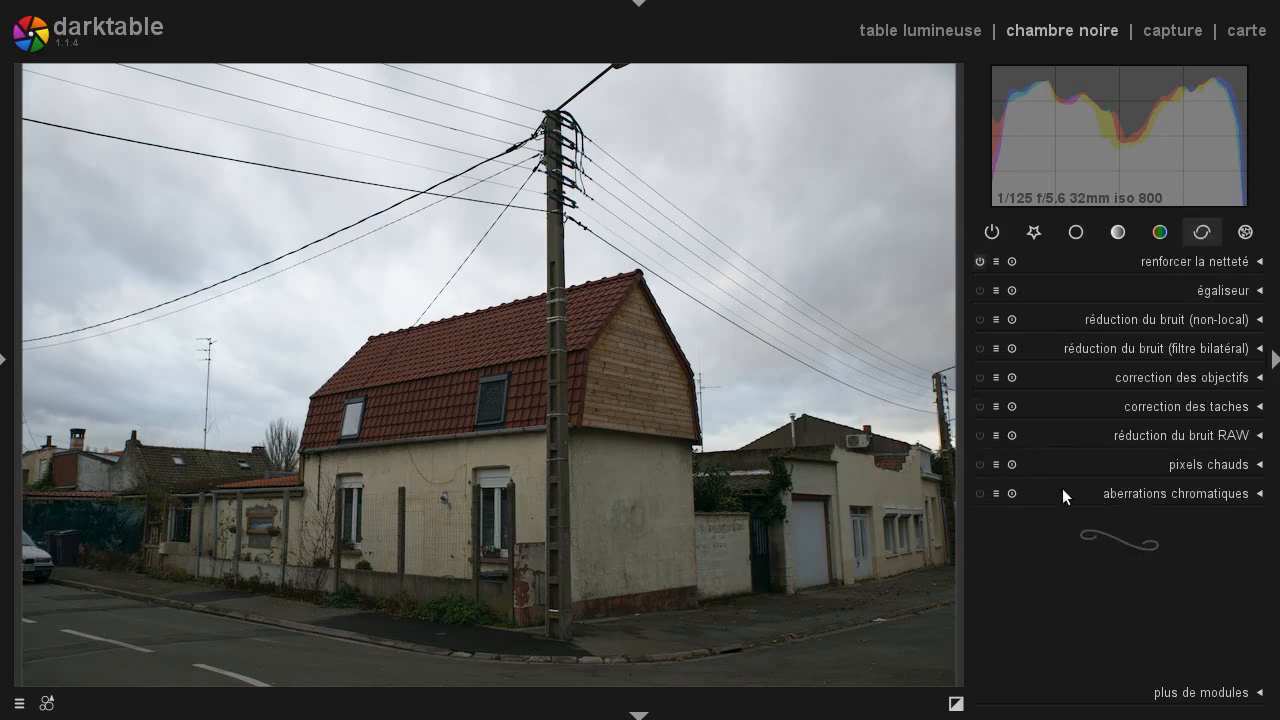
left_click(981, 493)
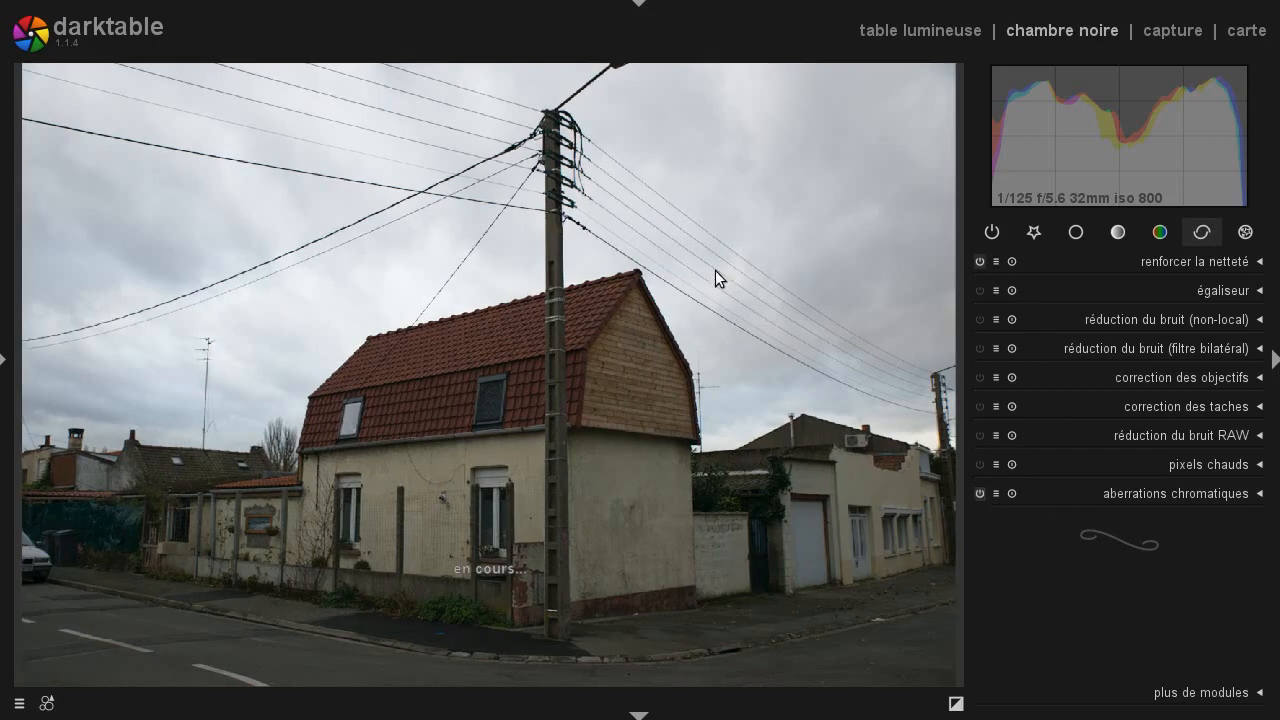
scroll(581, 222, "up", 4)
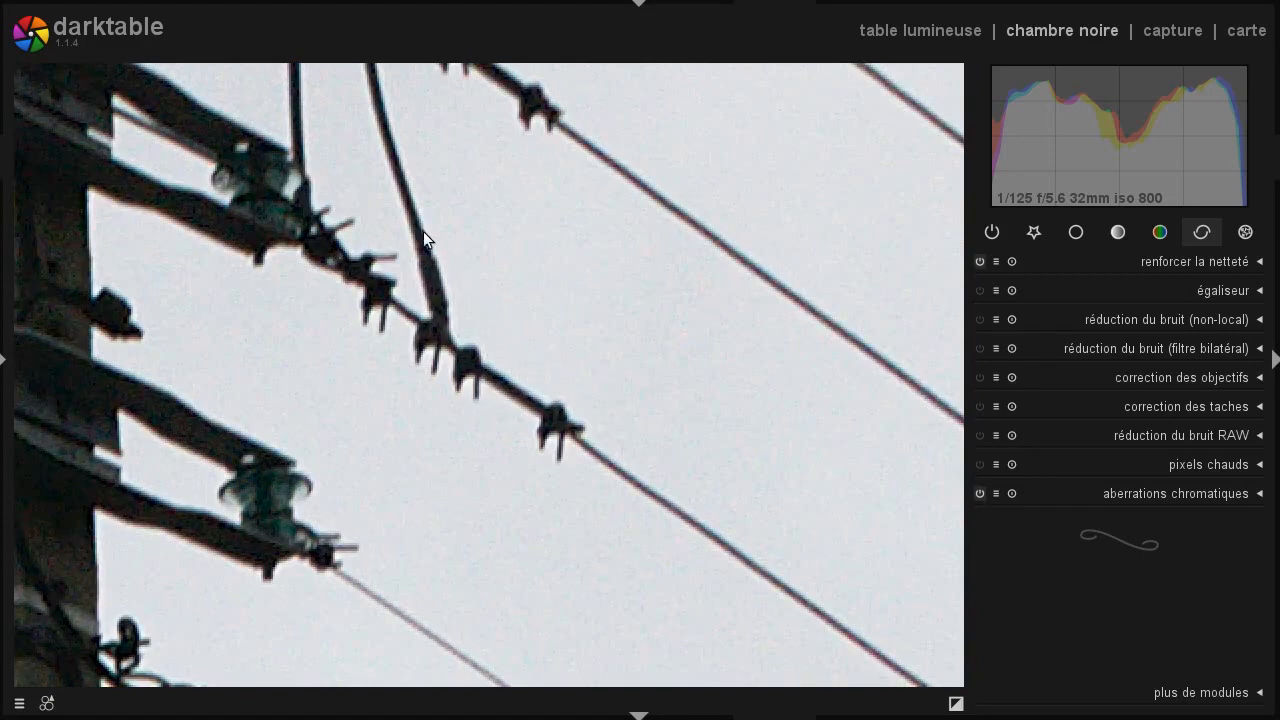
left_click(980, 491)
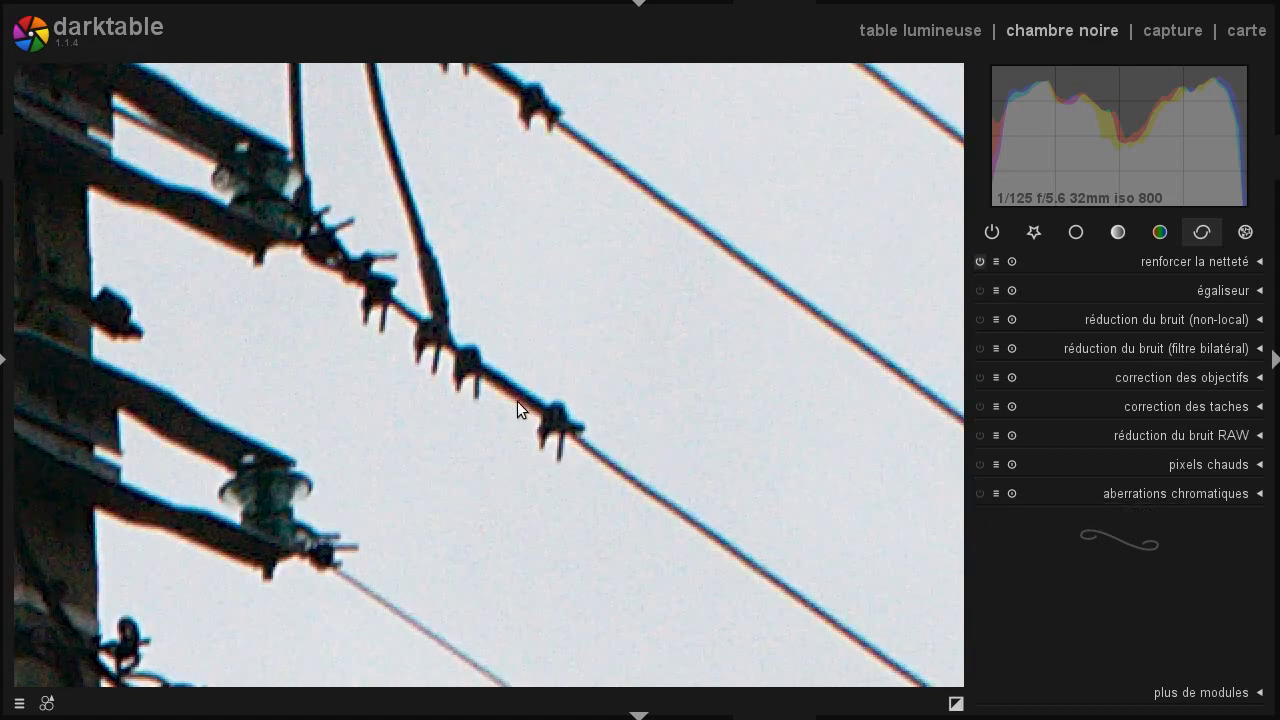
left_click(975, 494)
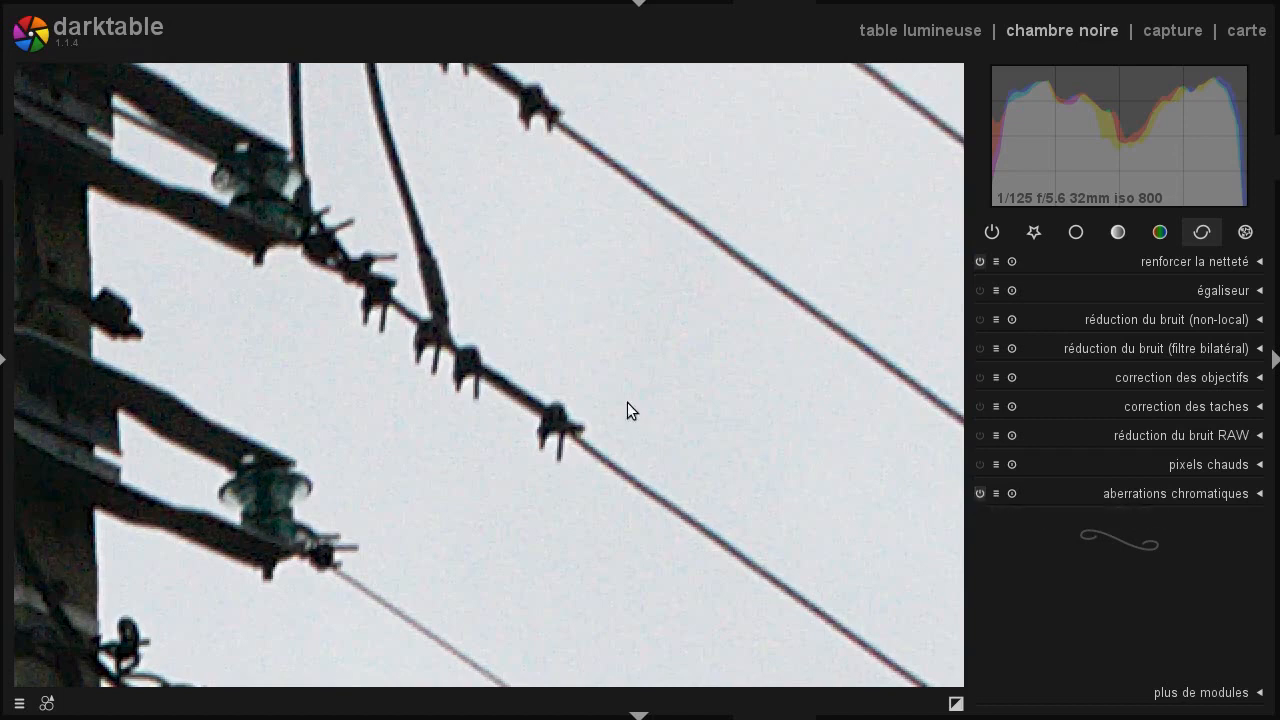
middle_click(592, 366)
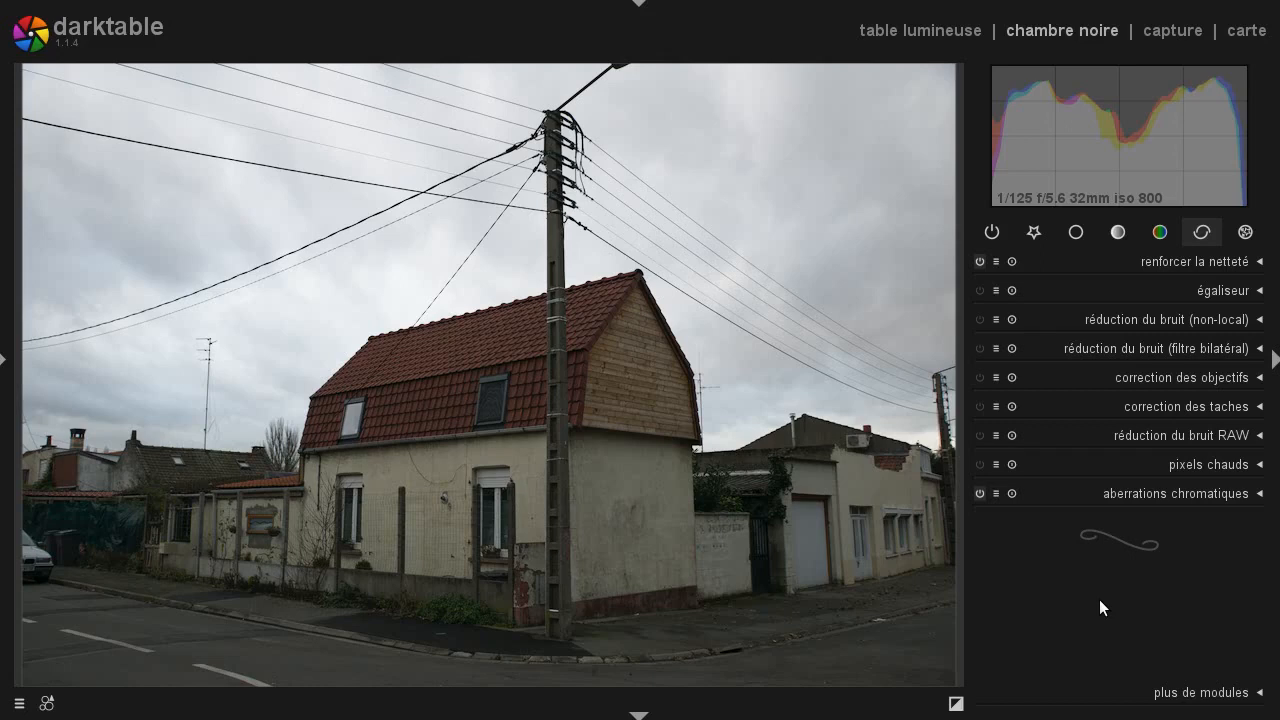
left_click(955, 705)
left_click(956, 704)
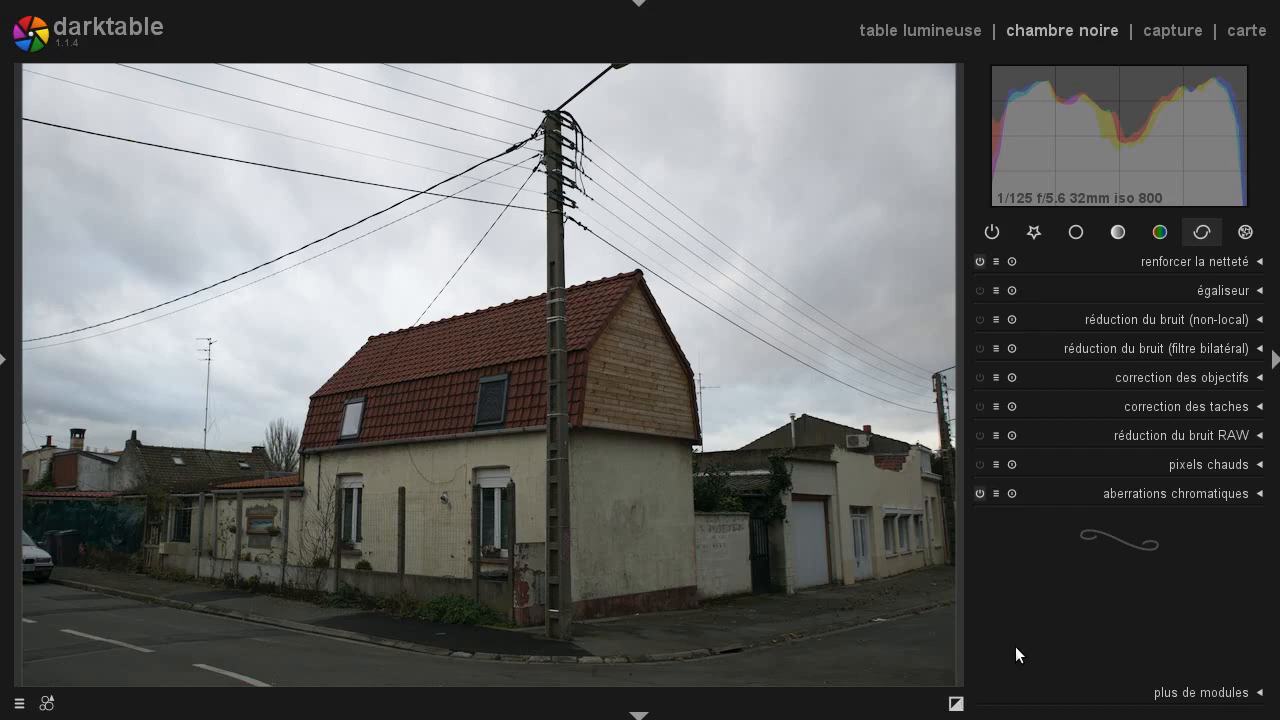
Step: Brighten the photo by bending the L channel of the tone curve (courbe des tonalités) strongly upward, and check for clipped areas
left_click(1119, 234)
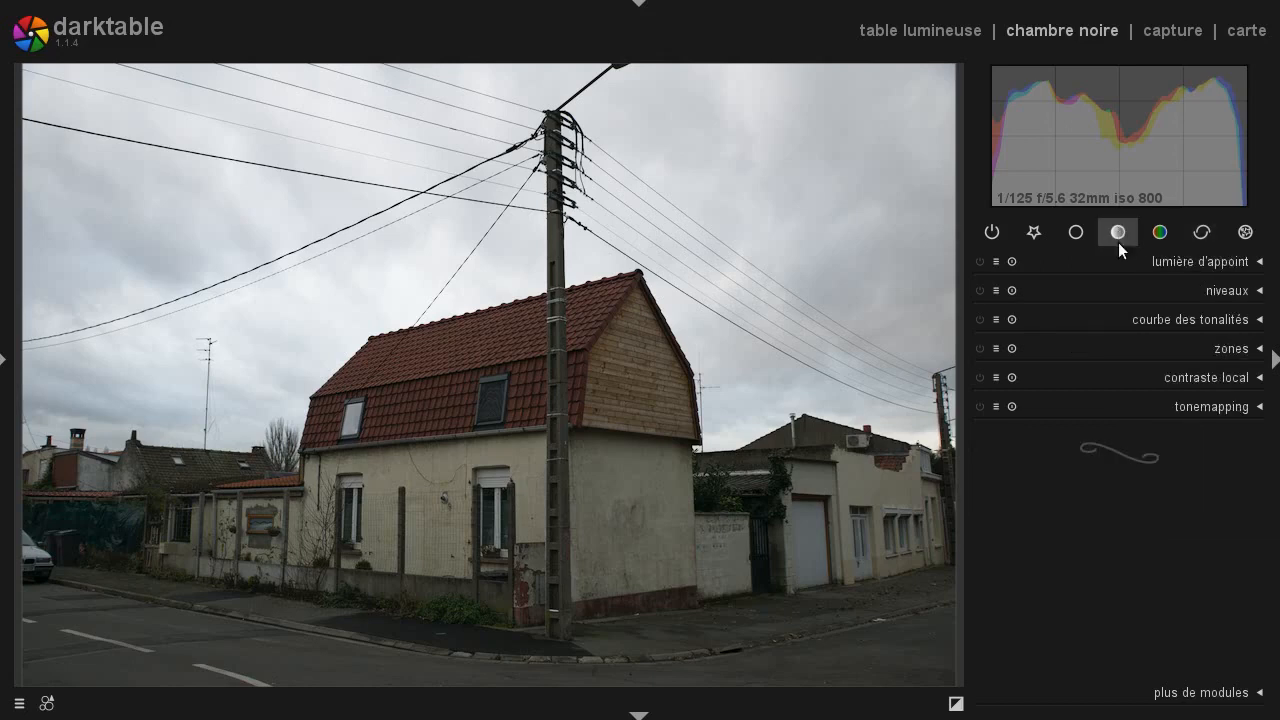
left_click(1147, 320)
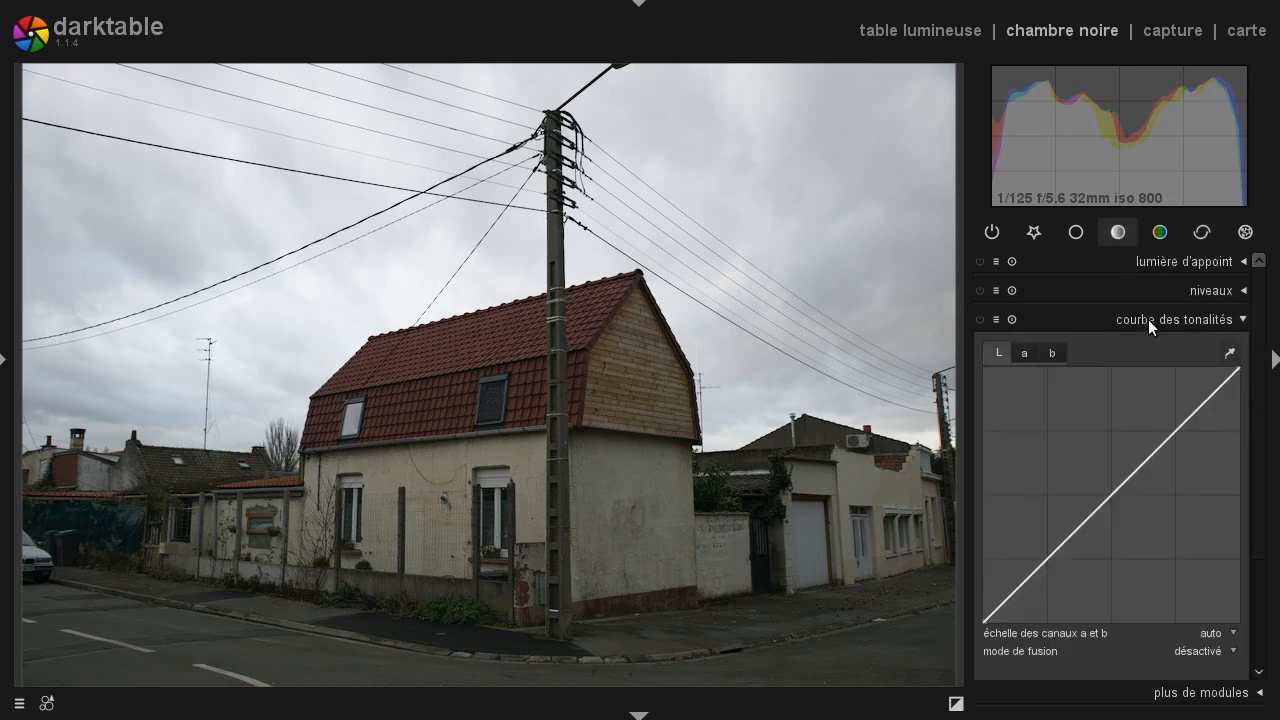
scroll(1260, 320, "down", 1)
scroll(1262, 320, "down", 2)
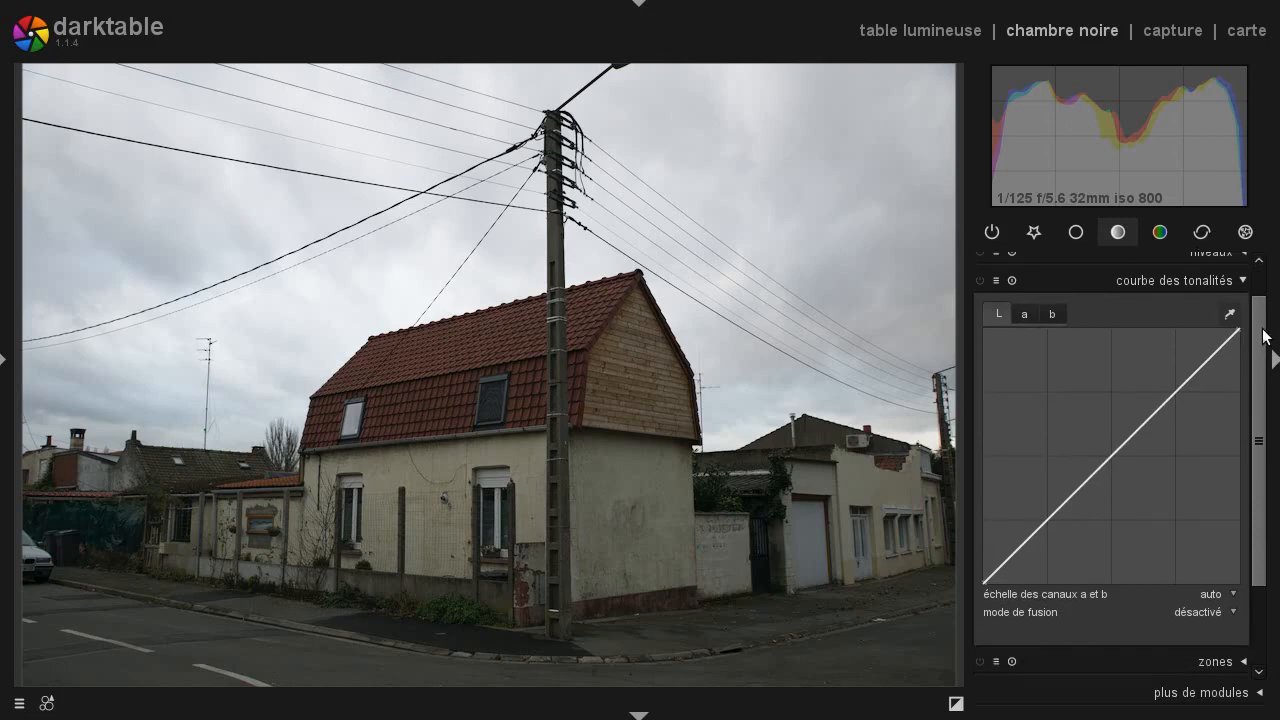
left_click_drag(1143, 417, 1075, 380)
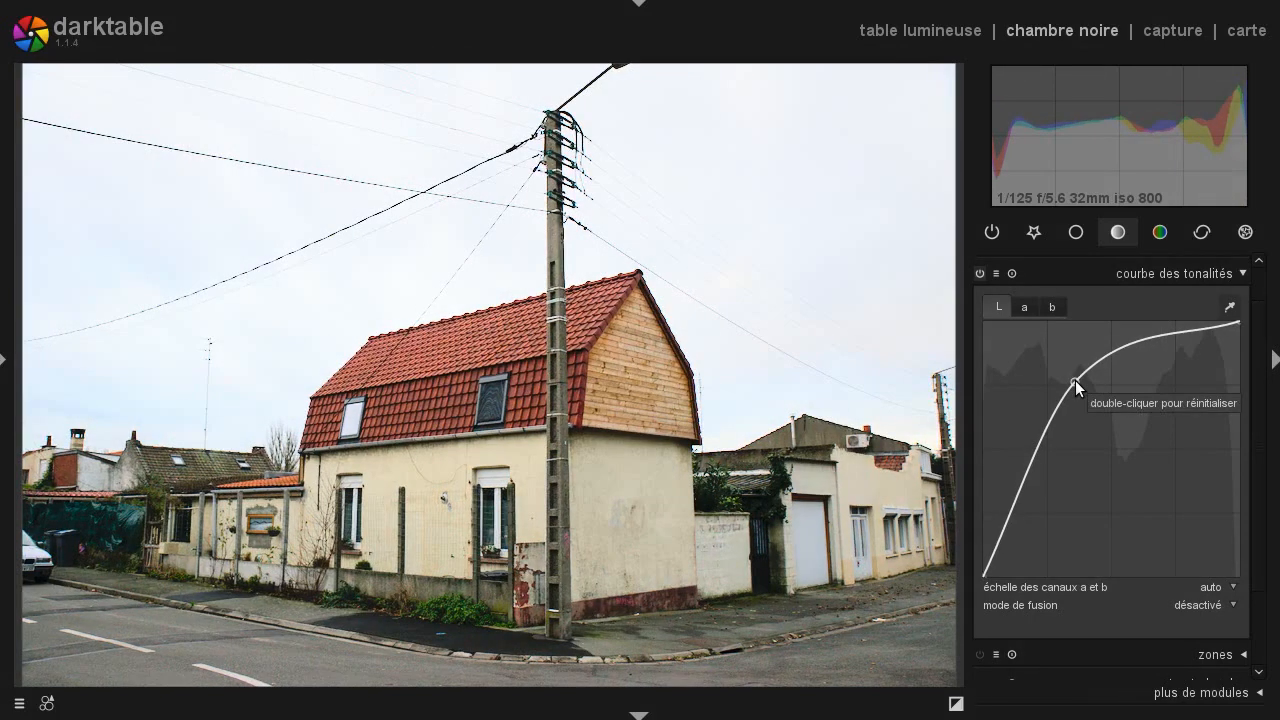
left_click_drag(1075, 380, 1074, 380)
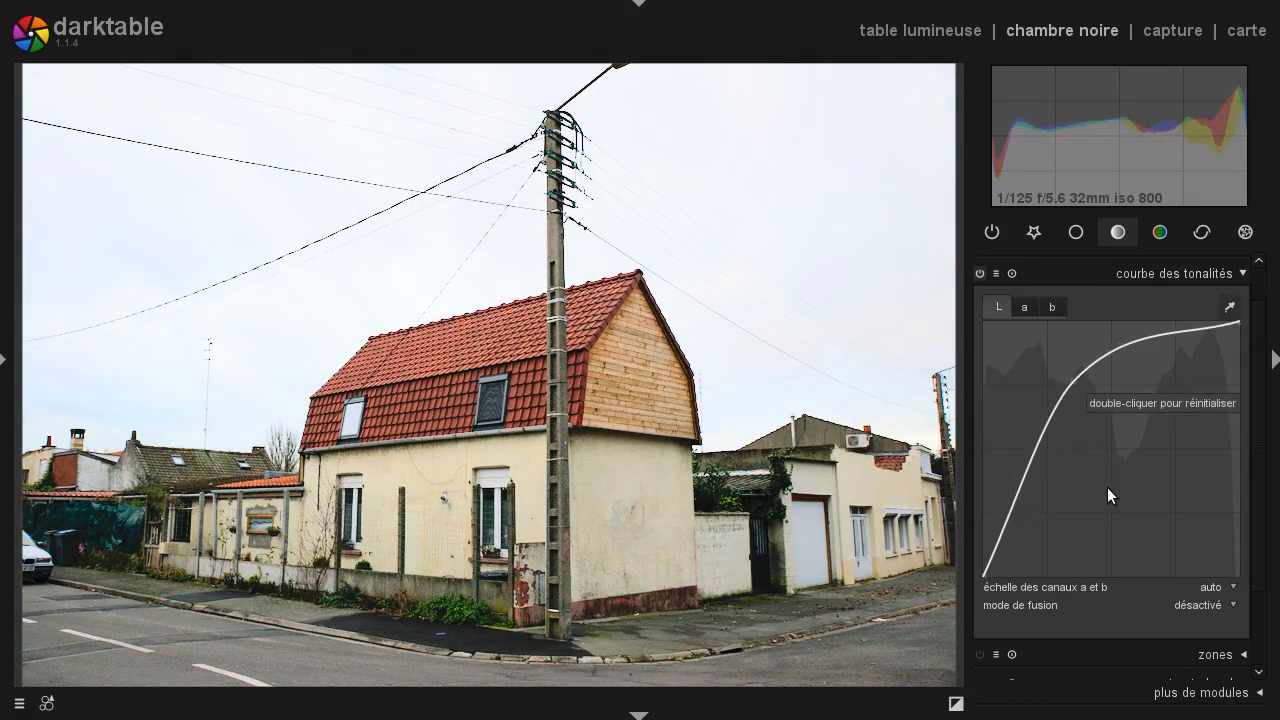
left_click(955, 704)
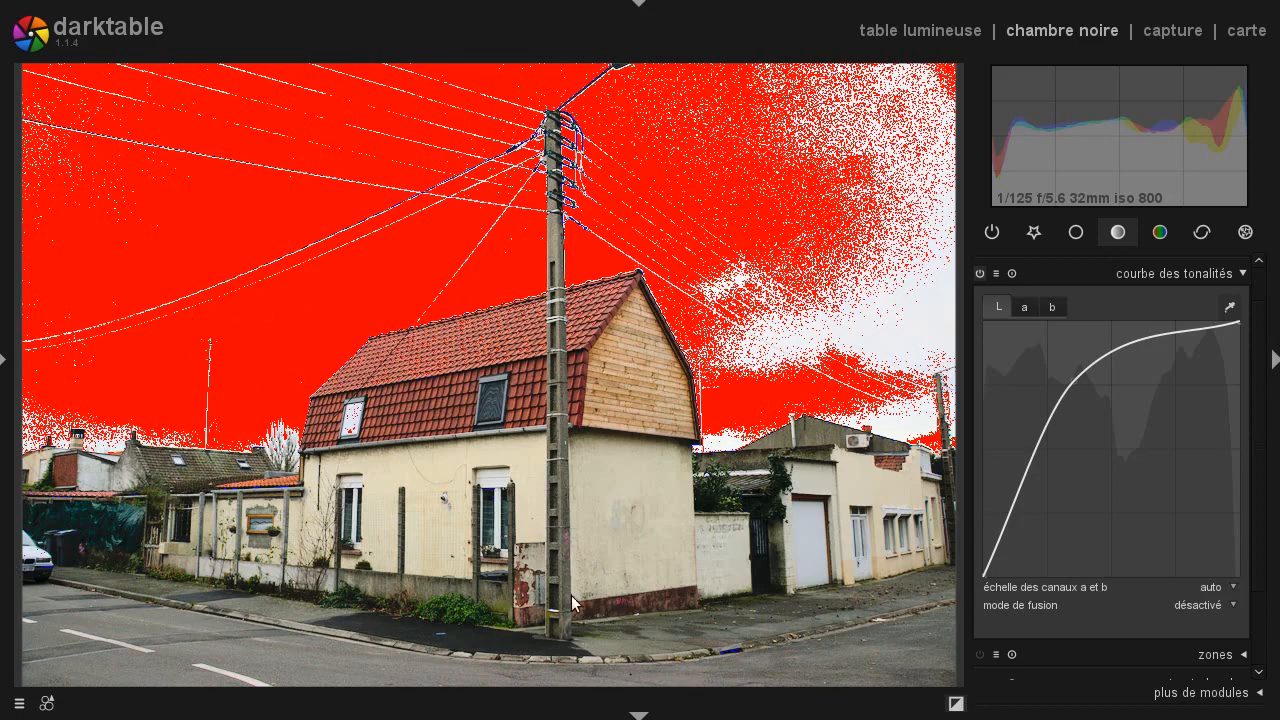
left_click(956, 704)
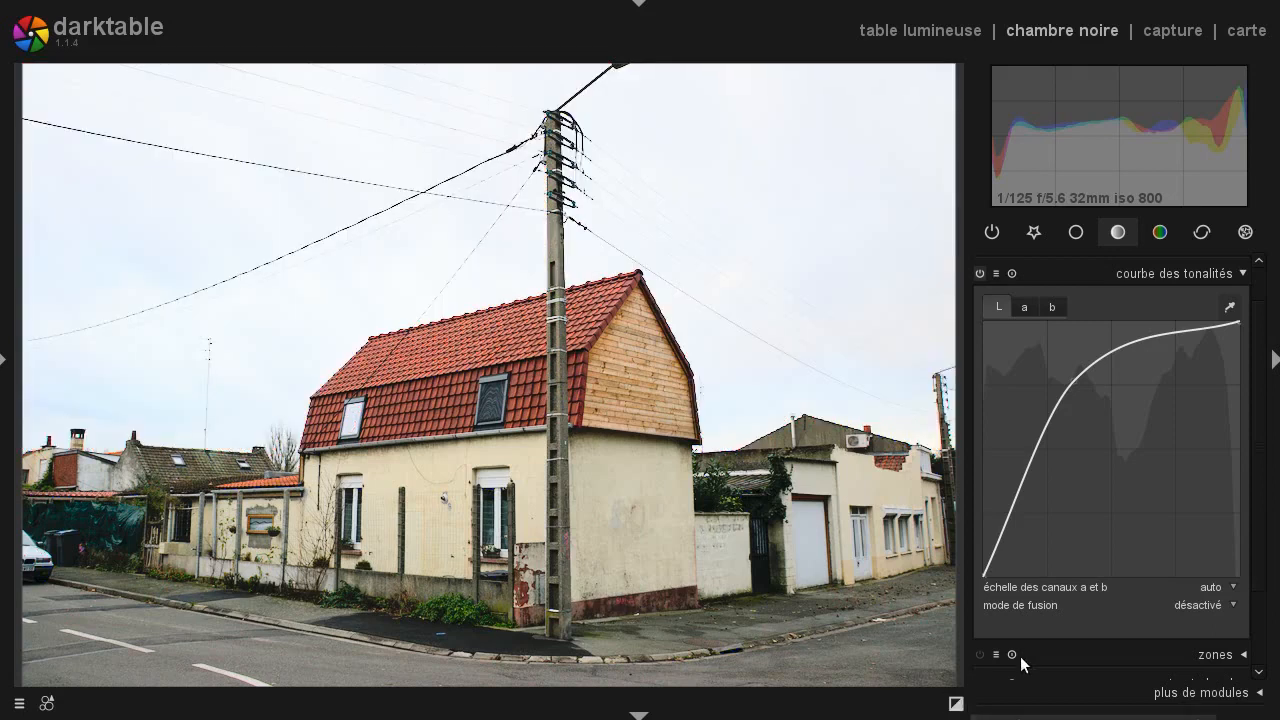
Step: Set the tone curve's blend mode to normal and its blending to conditional (seulement si...)
left_click_drag(1257, 333, 1270, 418)
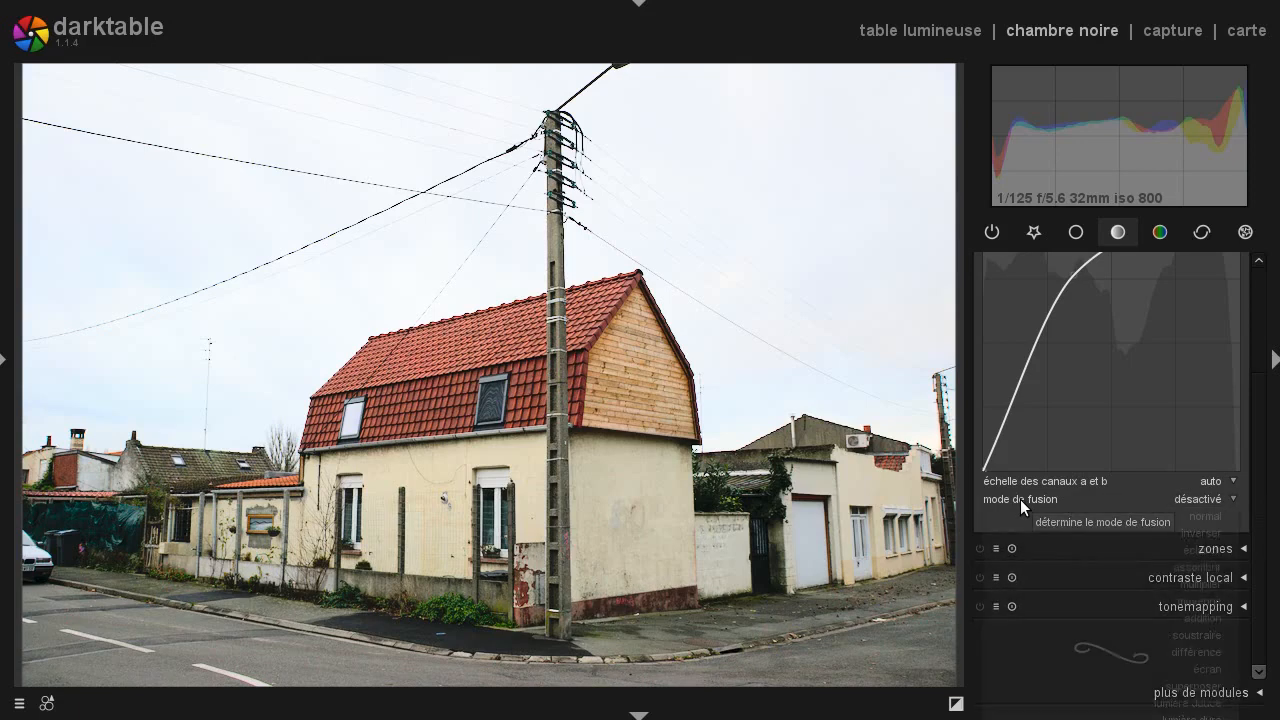
left_click(1020, 499)
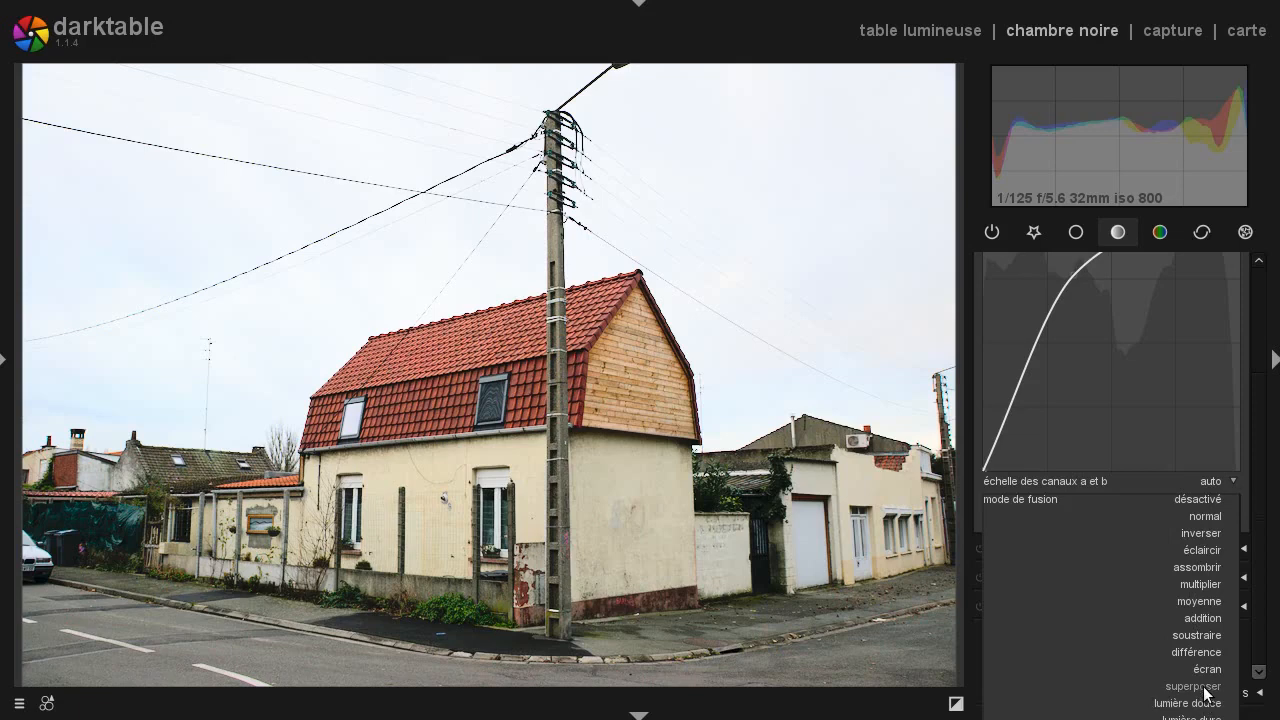
left_click(1198, 516)
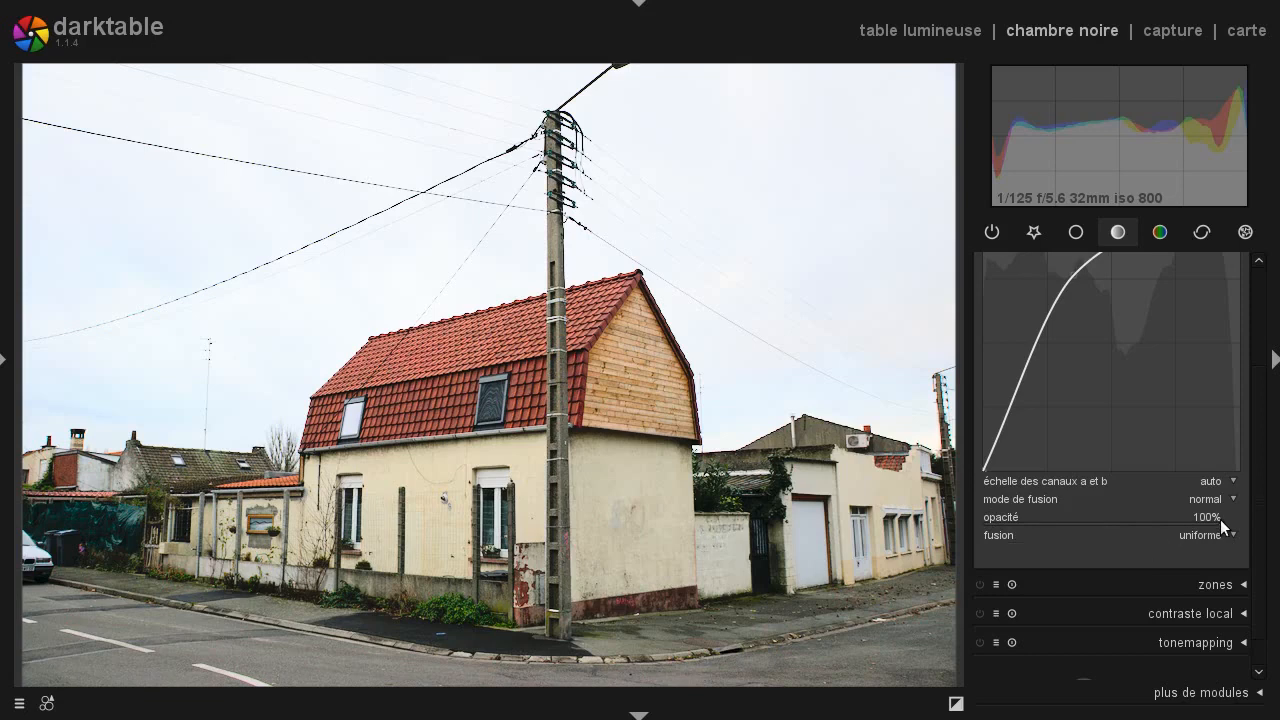
mouse_move(1223, 523)
left_mouse_down()
mouse_move(981, 526)
mouse_move(1232, 526)
left_mouse_up()
left_click(1001, 534)
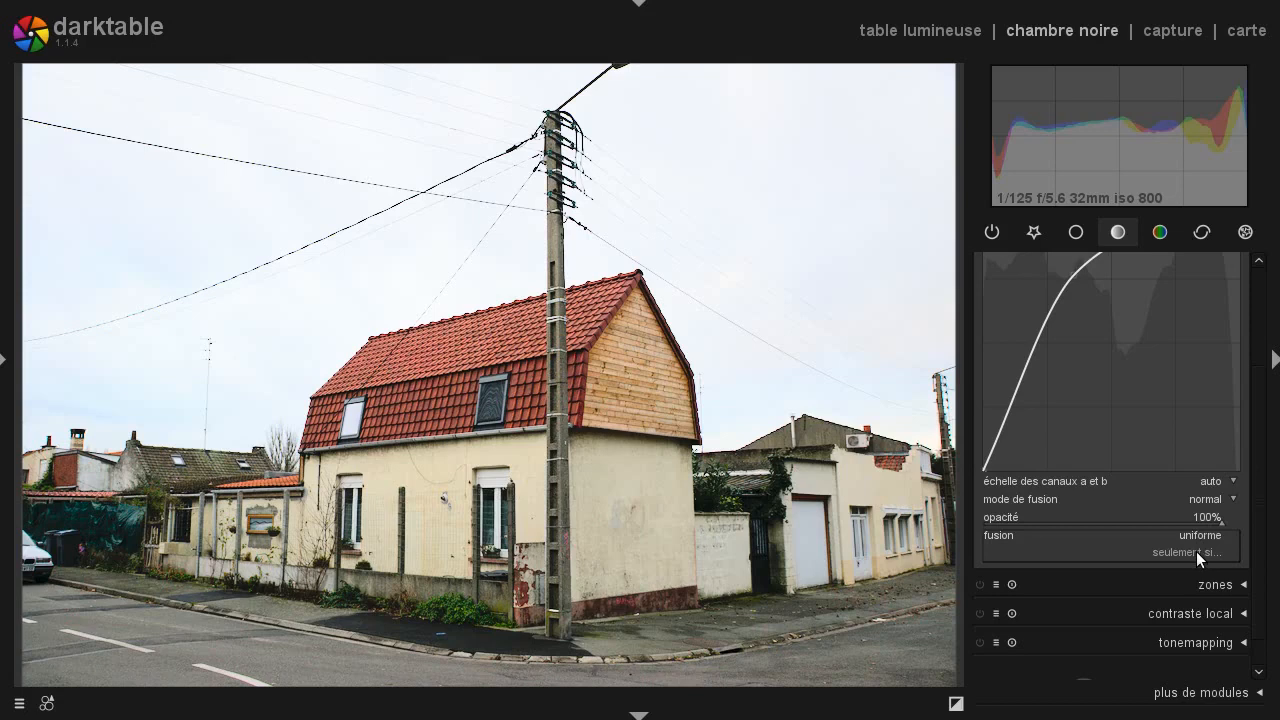
left_click(1196, 551)
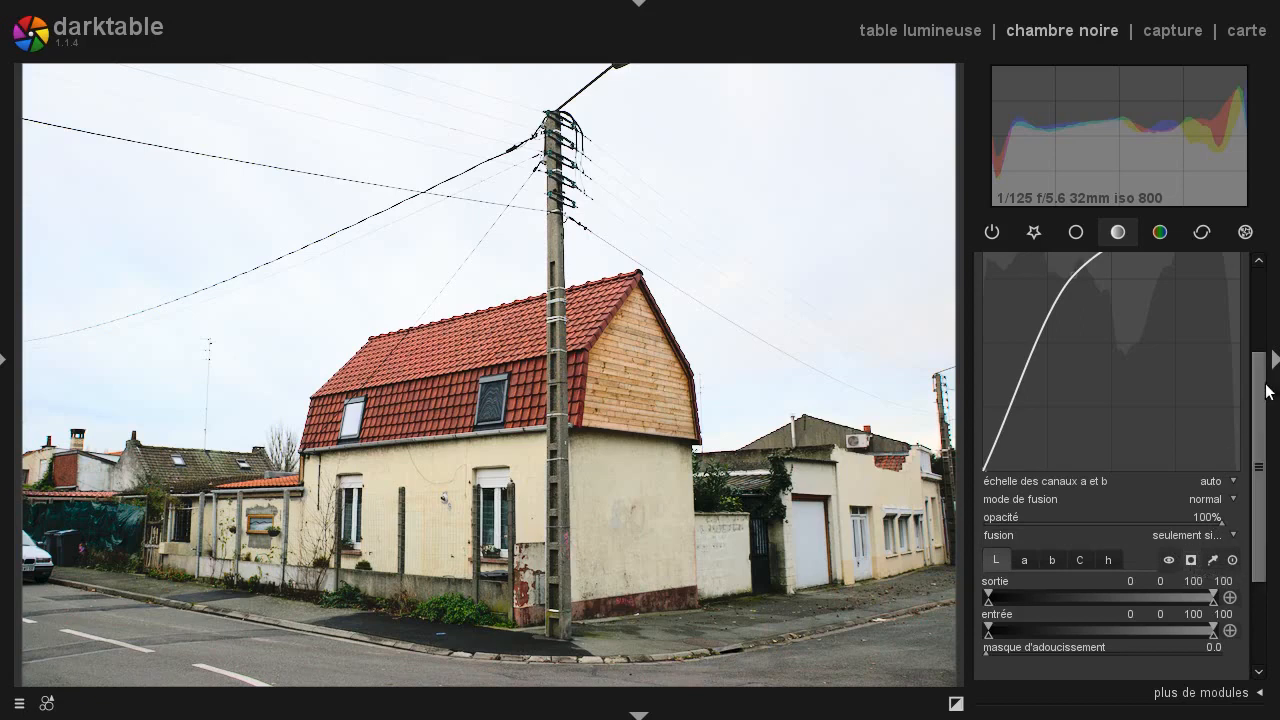
left_click_drag(1262, 400, 1276, 486)
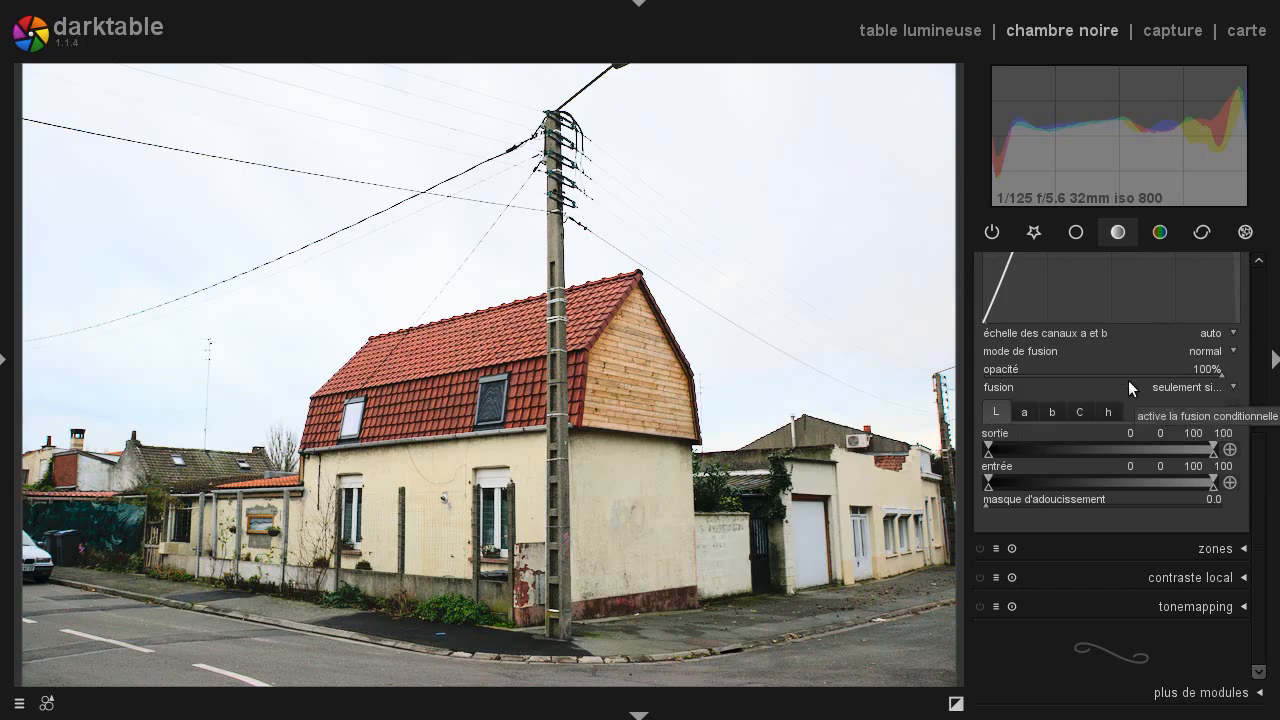
Step: Apply vignetting (vignettage) with blend mode normal and conditional blending (seulement si...), and view its blending parameters
left_click(1245, 233)
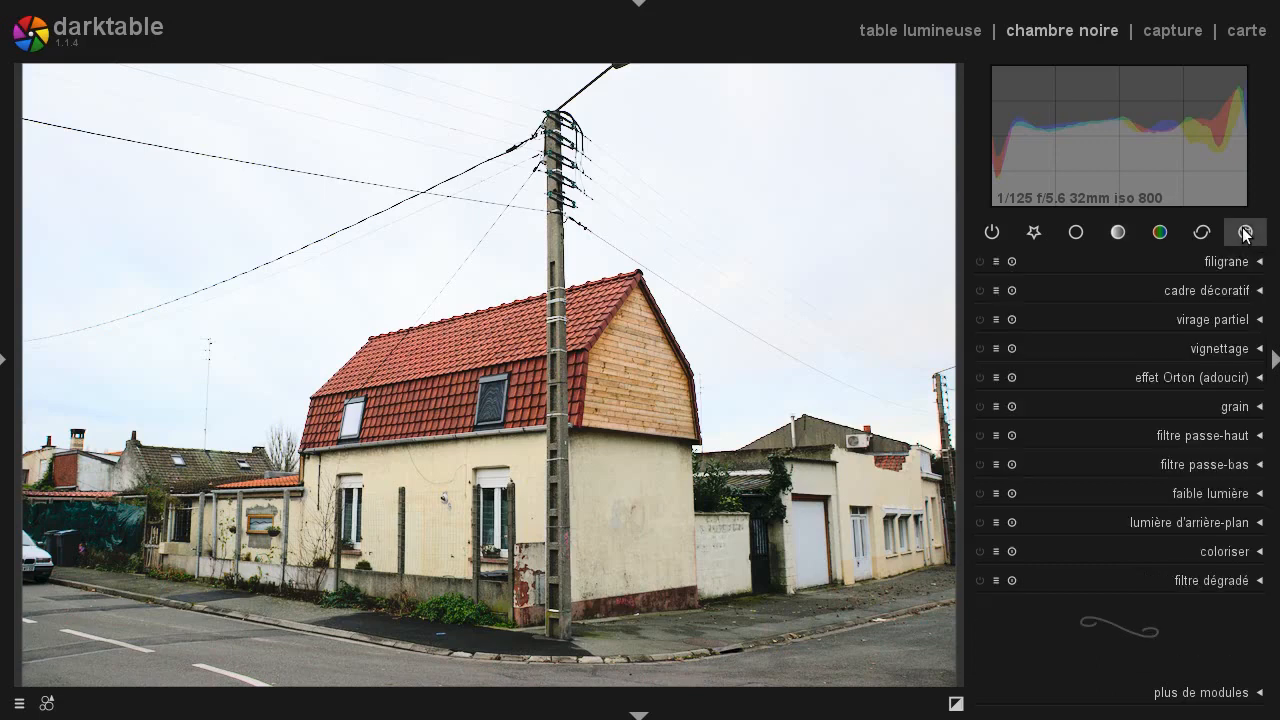
left_click(1228, 348)
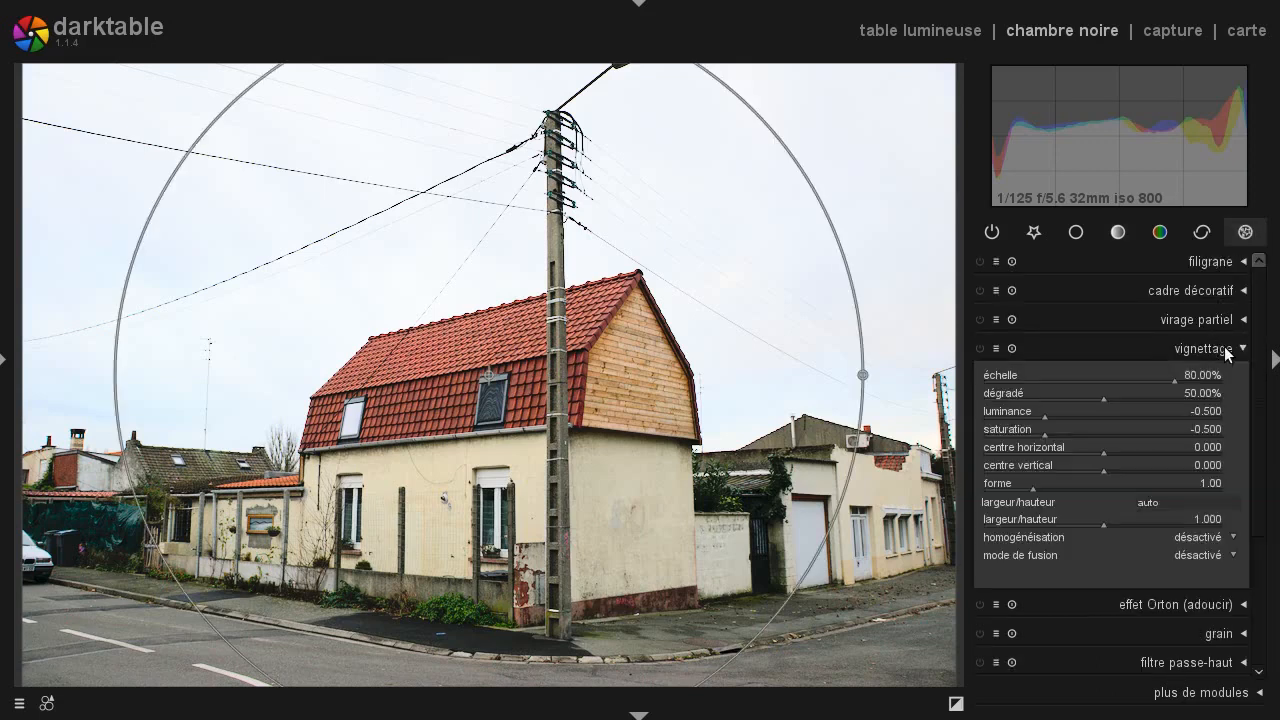
left_click(1200, 555)
left_click(1205, 572)
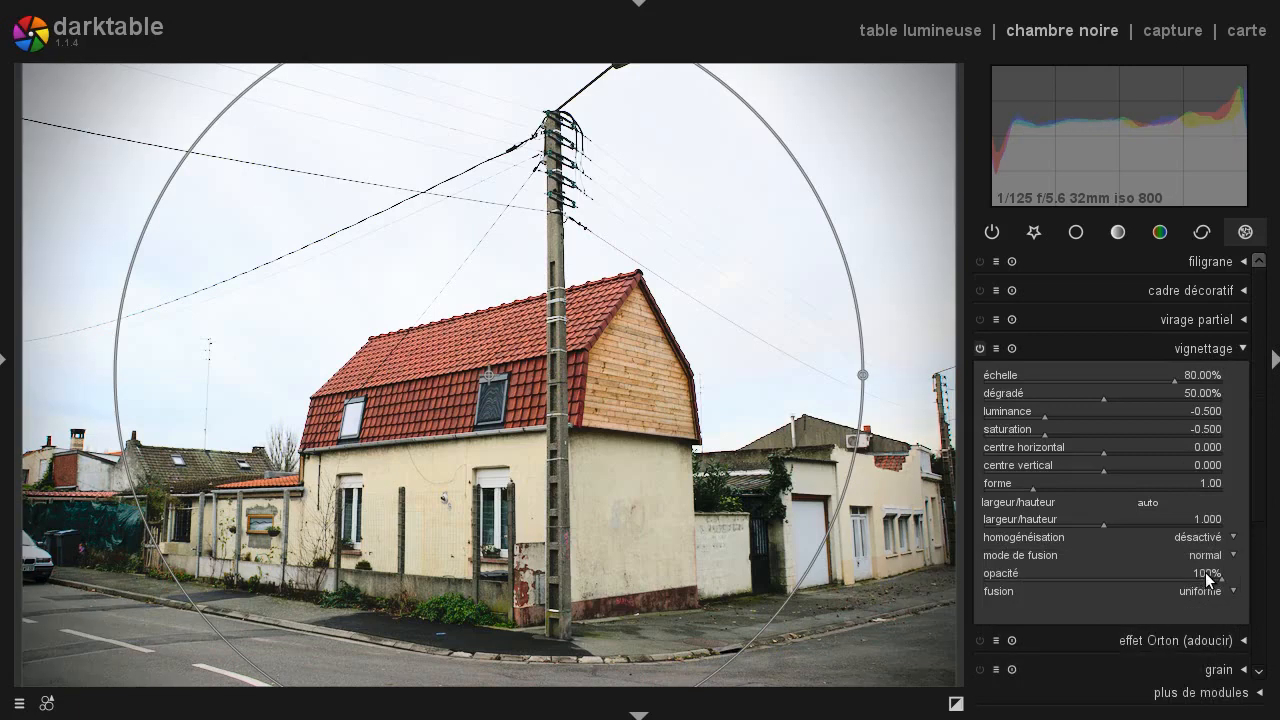
left_click(1204, 607)
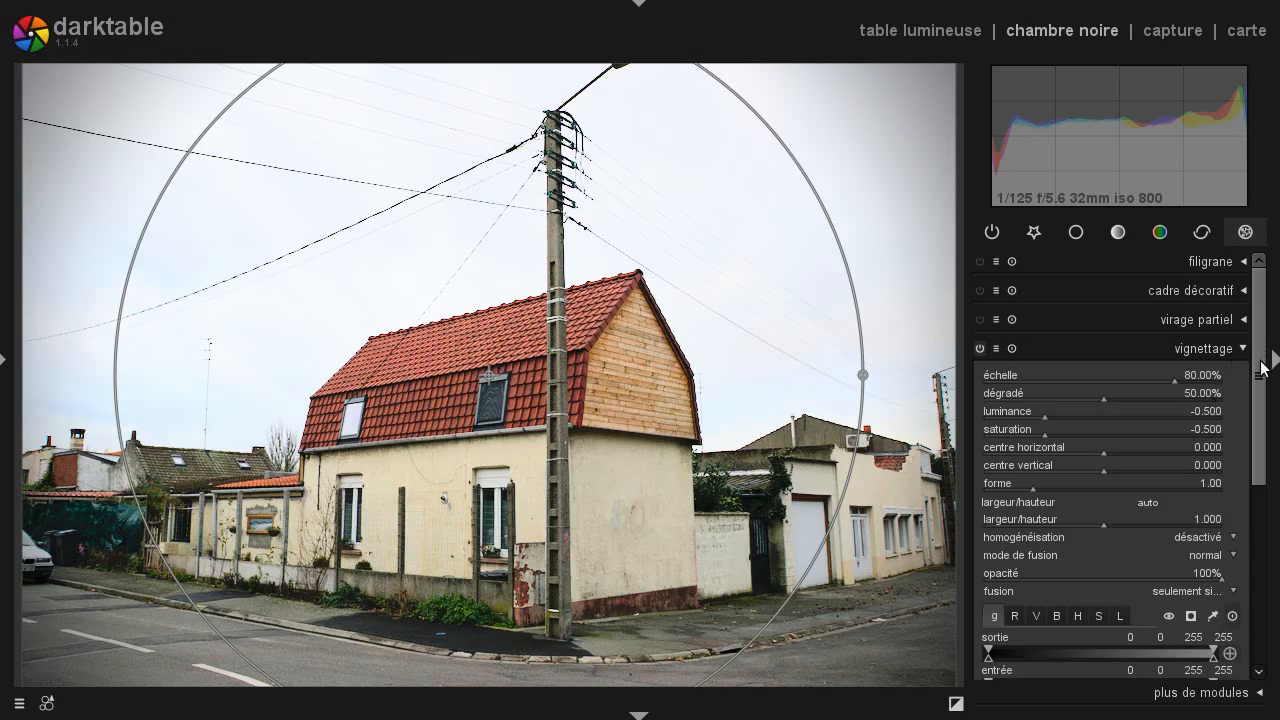
scroll(1262, 355, "down", 2)
scroll(1272, 412, "up", 1)
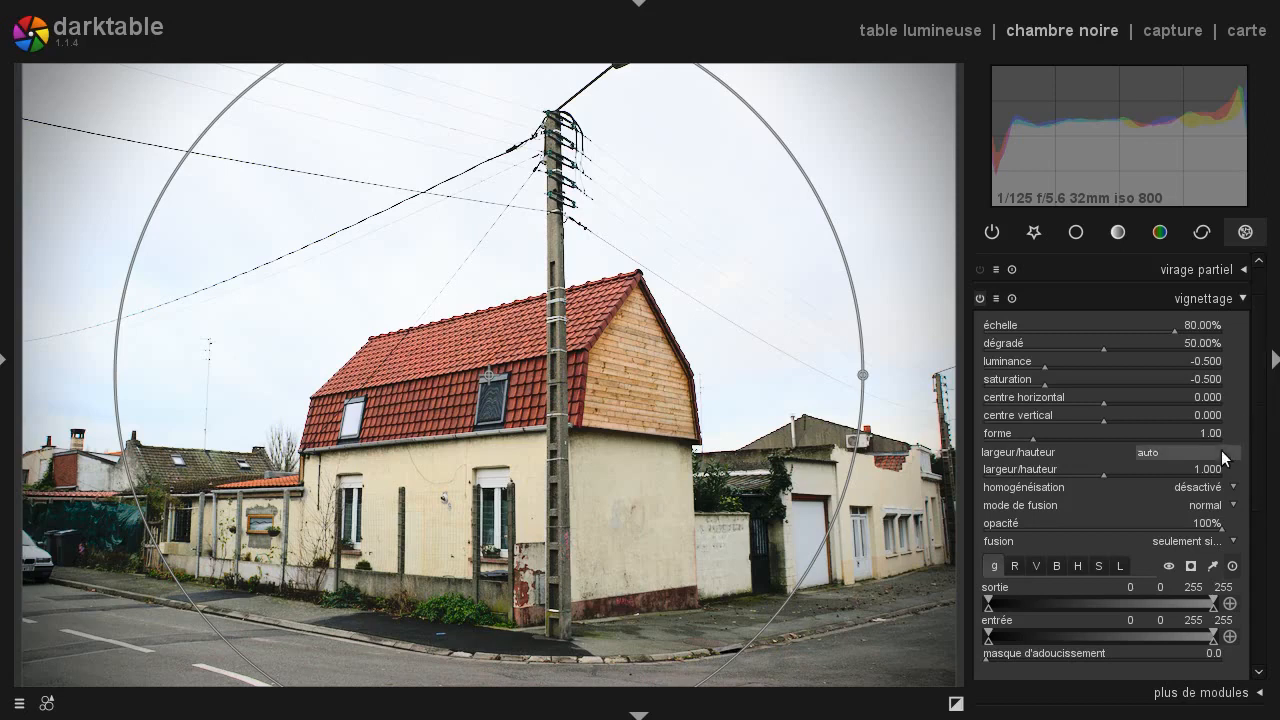
Step: Set the vignetting's blending (fusion) back to uniform (uniforme) and turn the vignetting off
left_click(1196, 542)
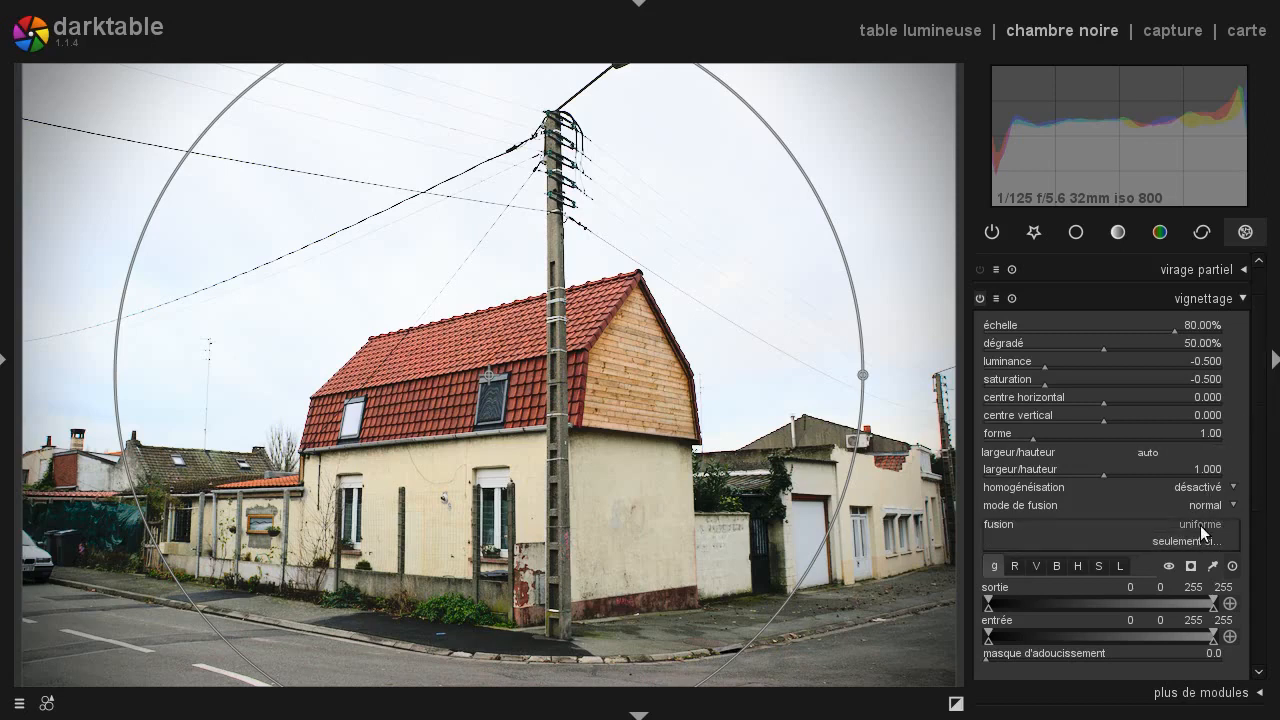
left_click(1200, 525)
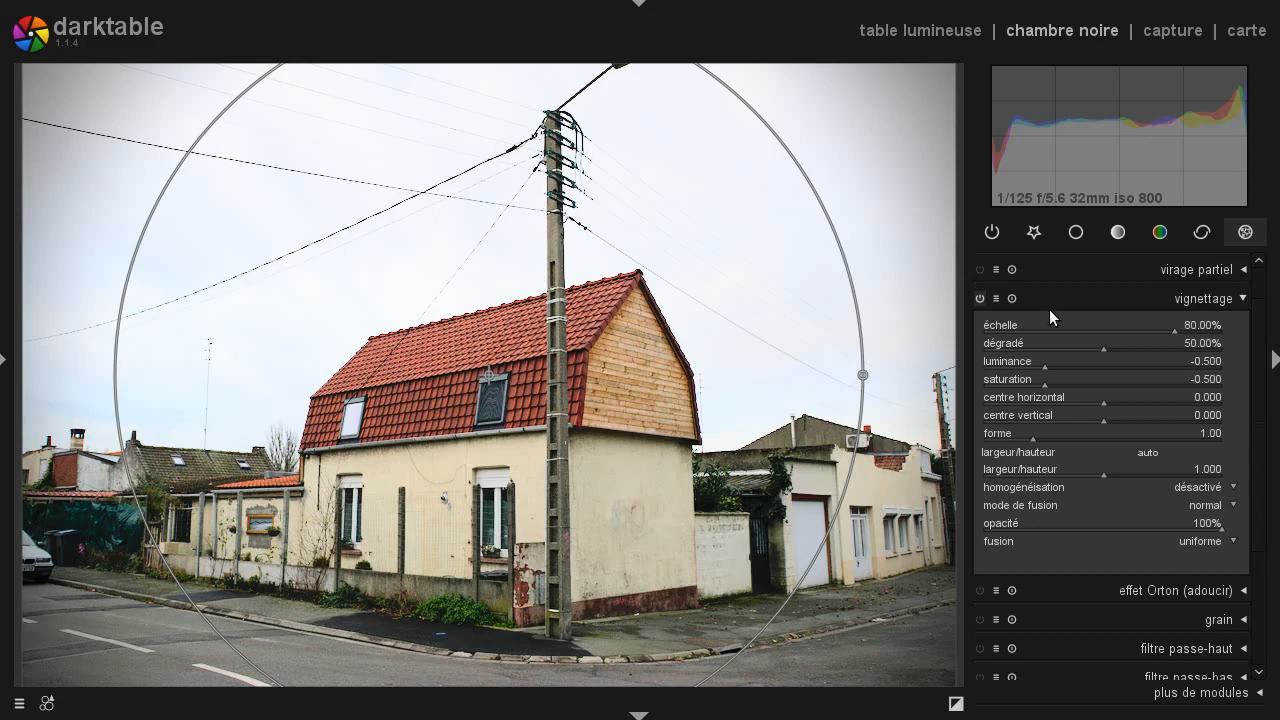
left_click(980, 297)
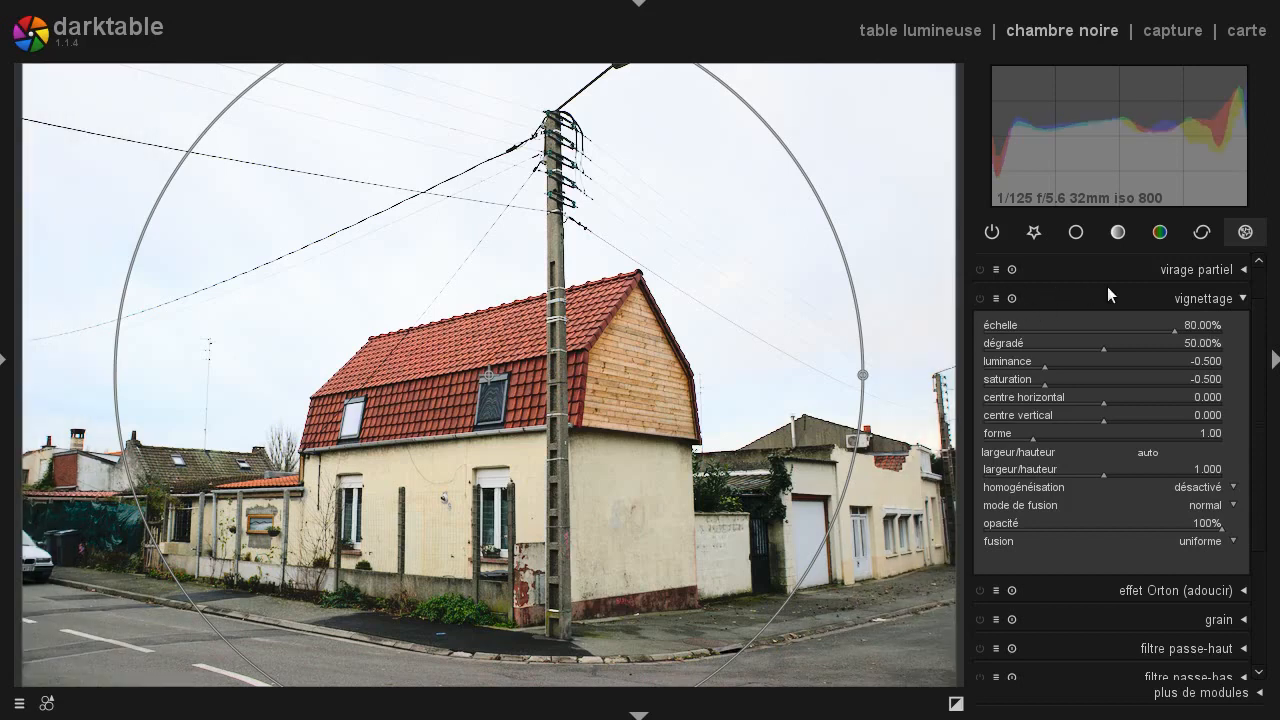
left_click(1185, 300)
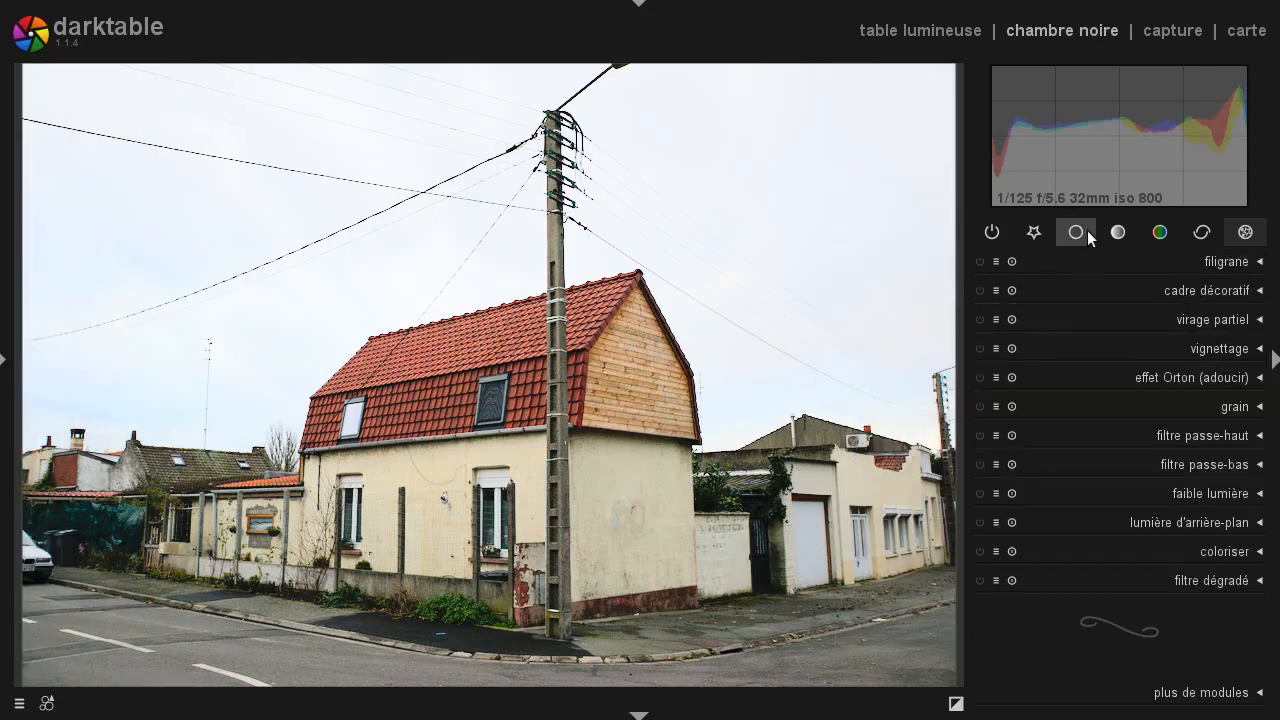
Step: Review the tone curve's conditional blending input and output ranges for channels L, a, b, C and h, including their polarity switches
left_click(1117, 232)
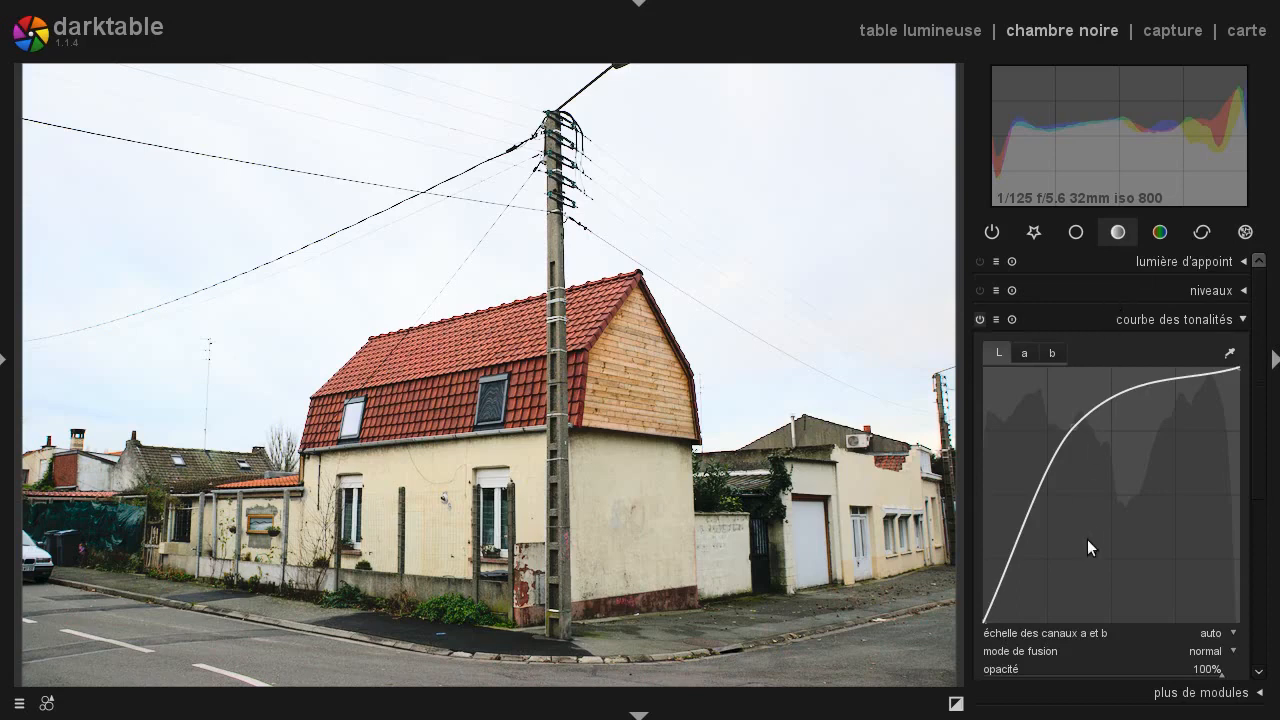
left_click_drag(1258, 423, 1262, 535)
scroll(1262, 535, "down", 3)
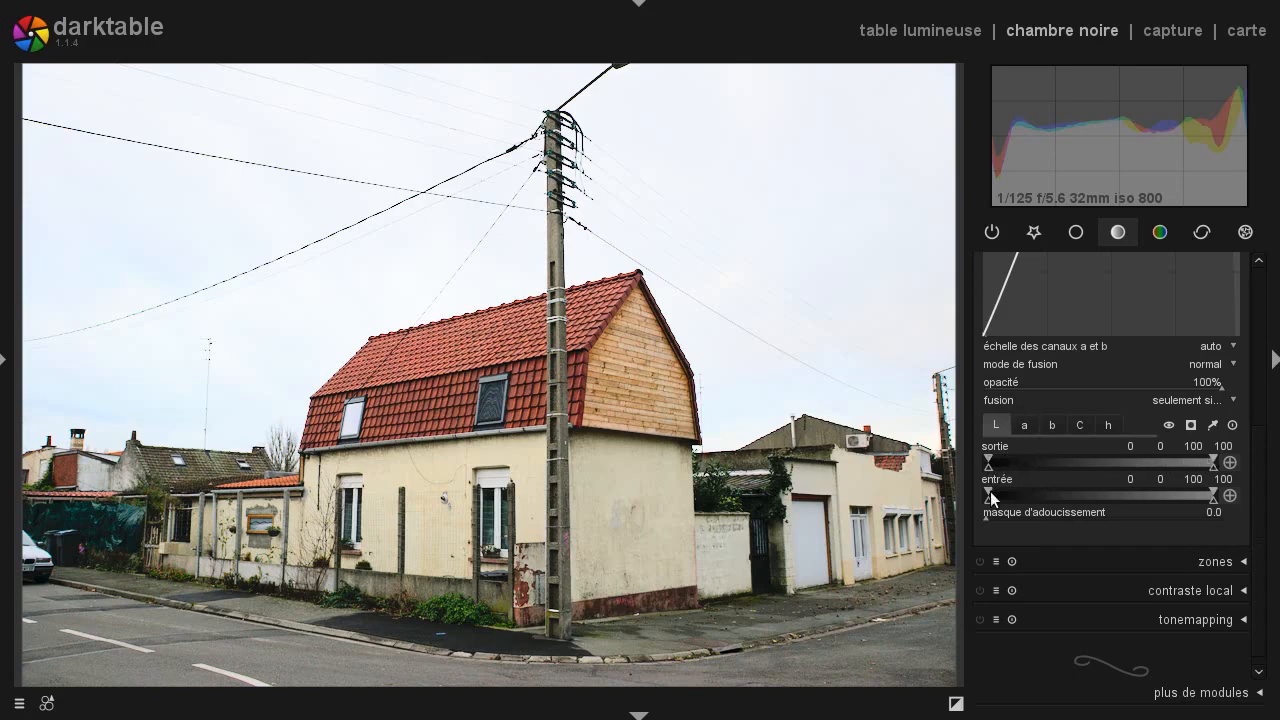
left_click(1023, 425)
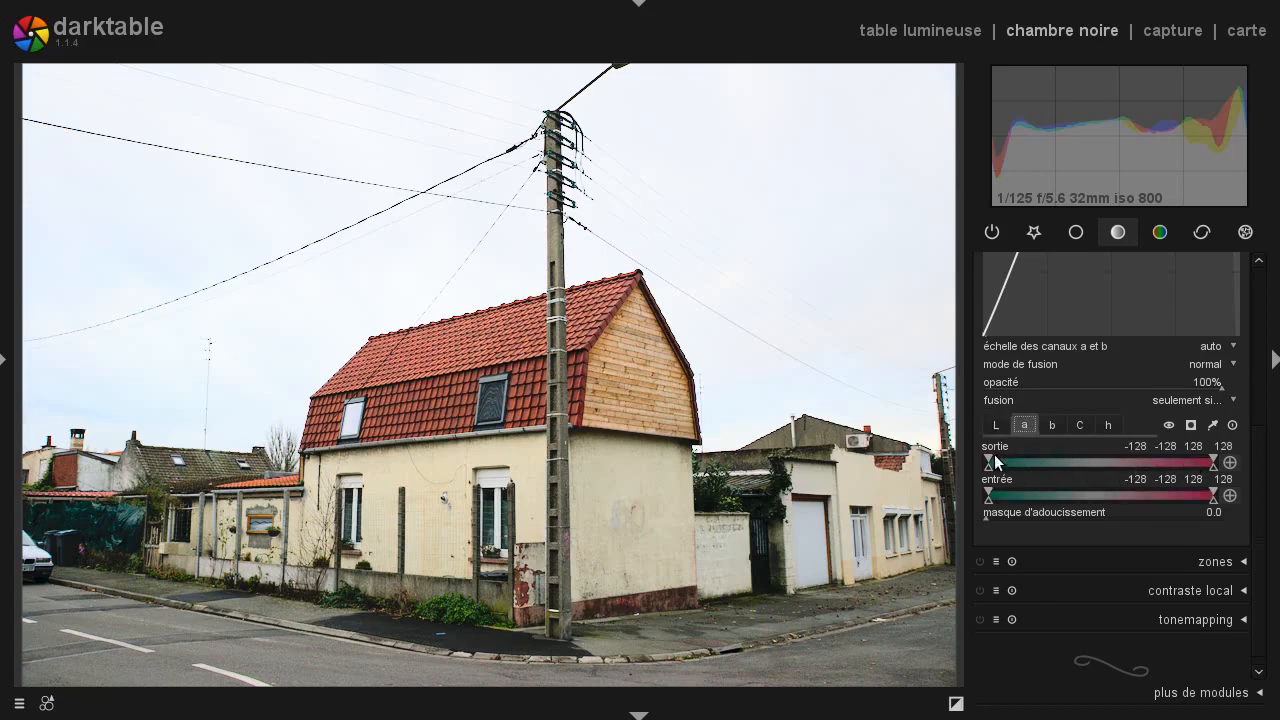
left_click(1051, 427)
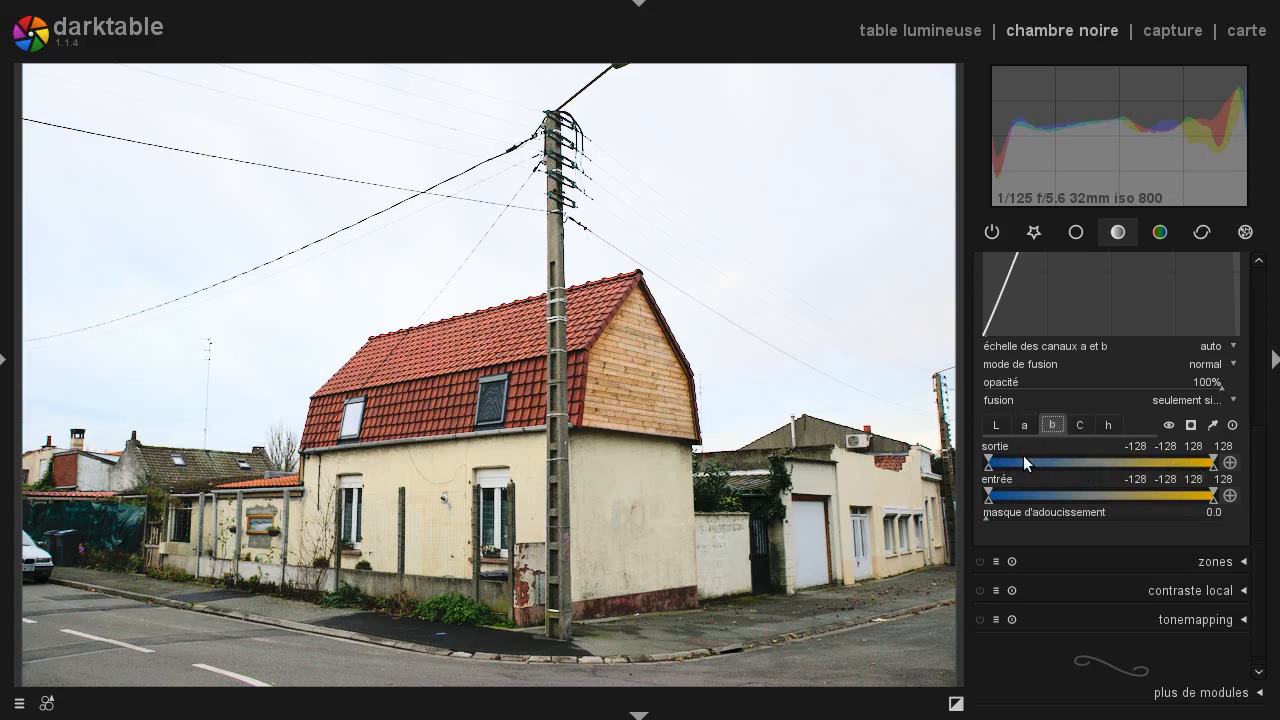
left_click(1082, 426)
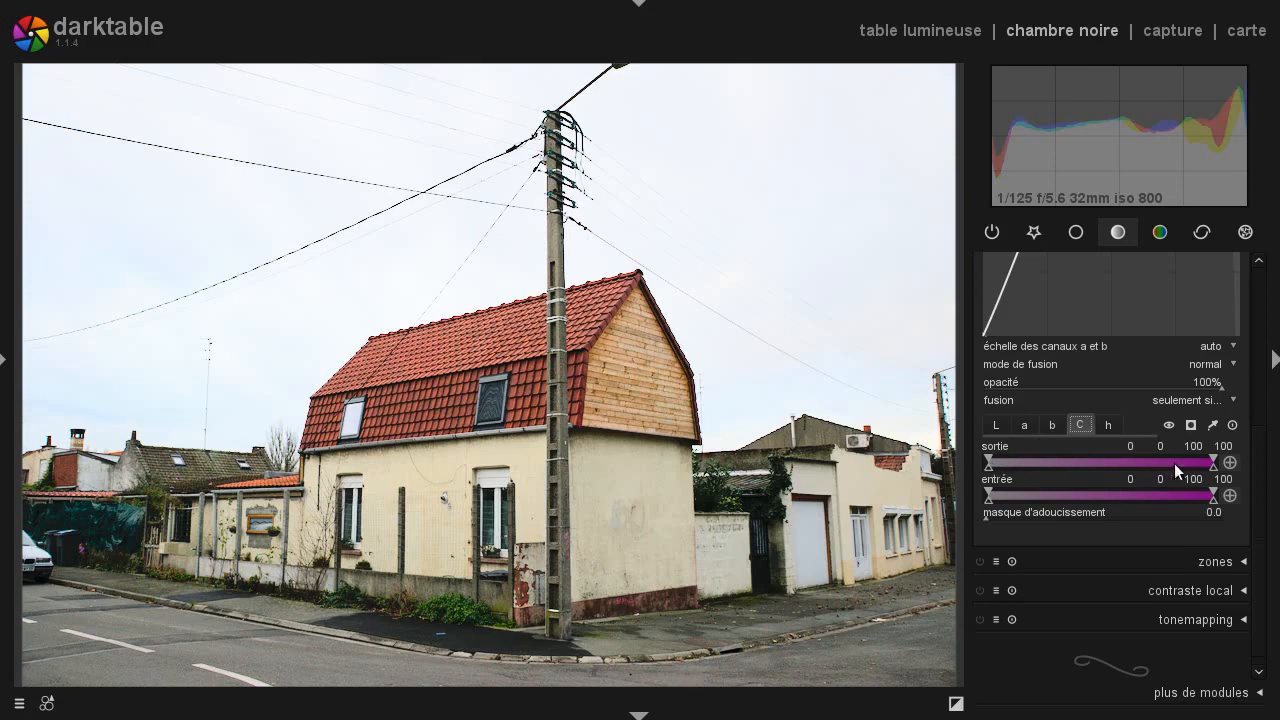
left_click(1108, 424)
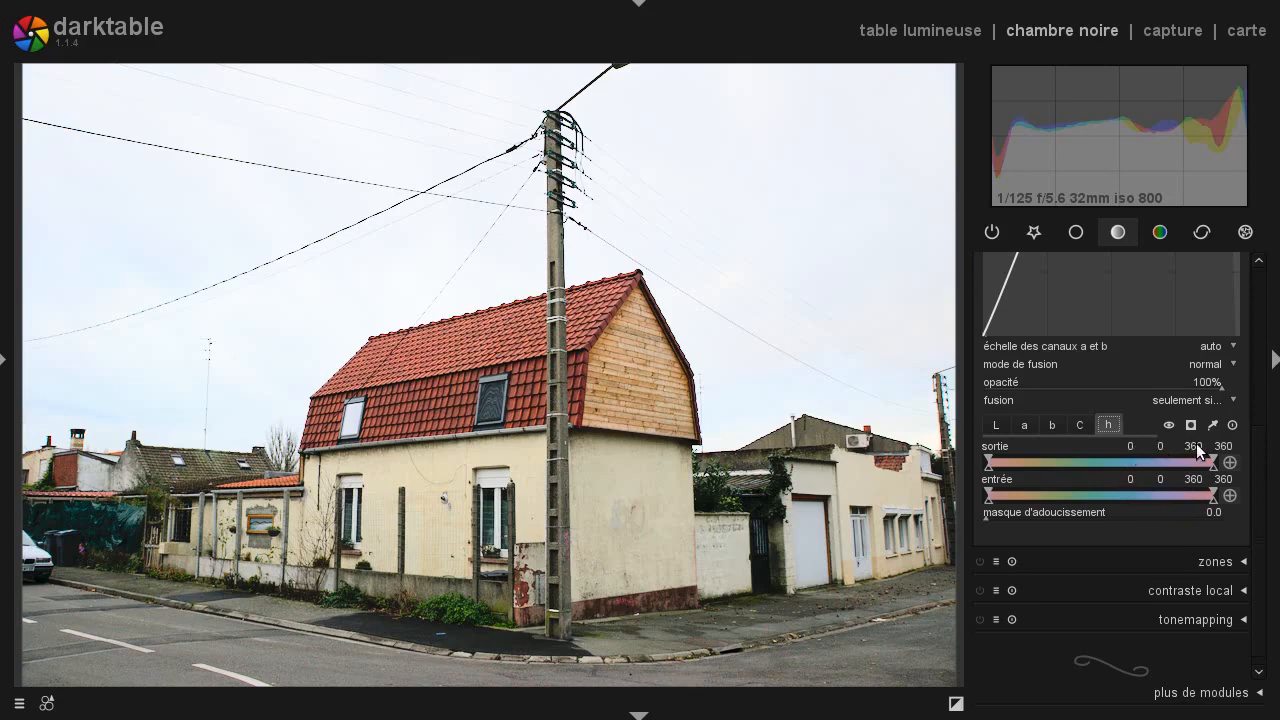
left_click(1231, 497)
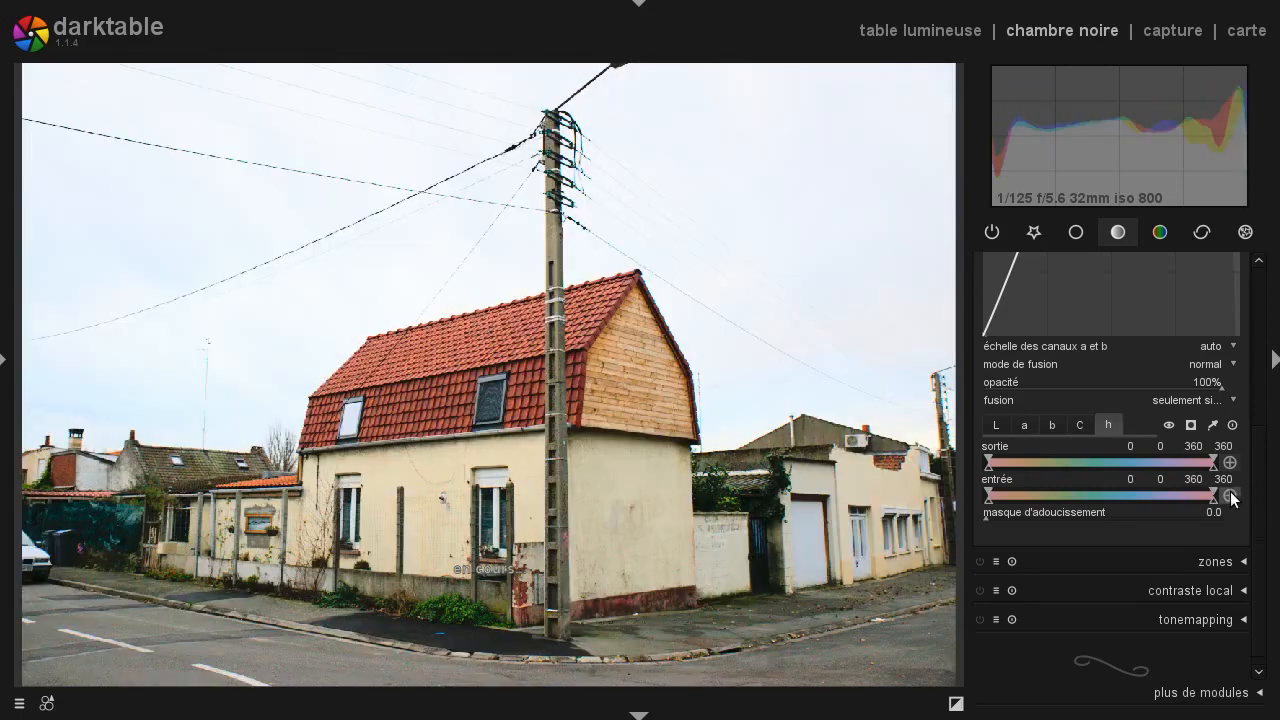
left_click(1229, 463)
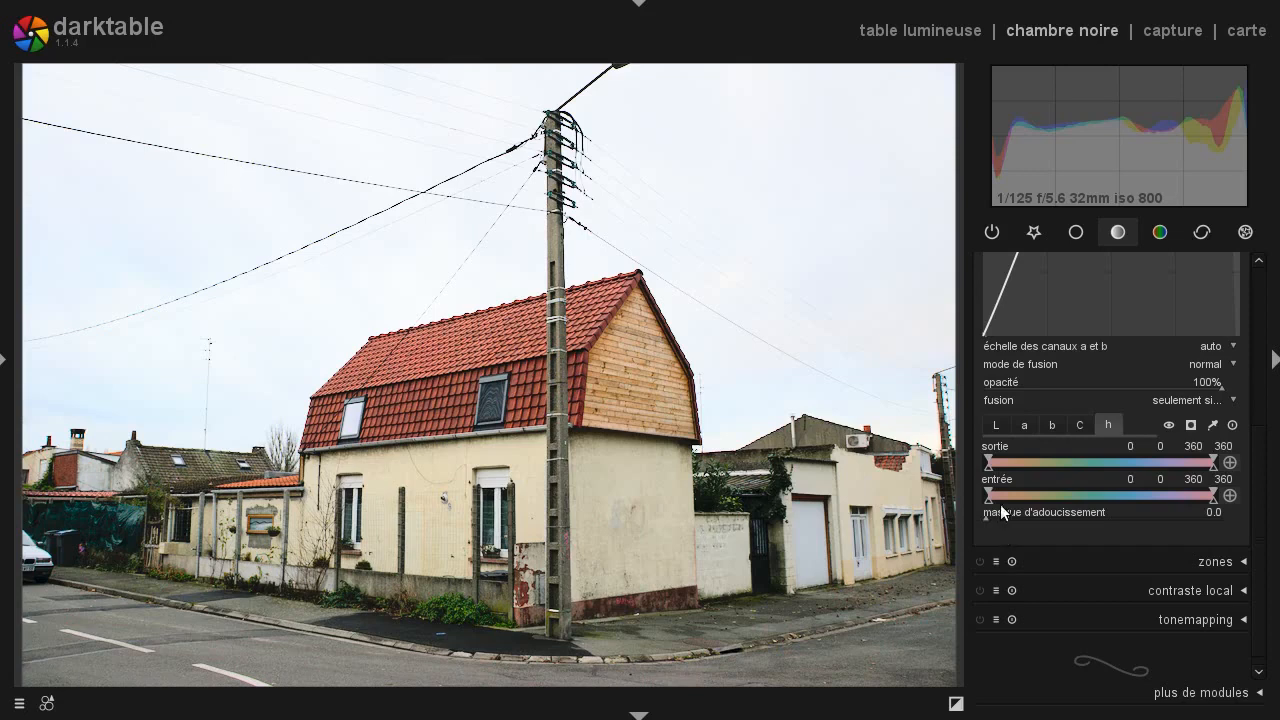
Step: Sample the L channel over a zone covering the lower house walls and street, and examine its range on the tone curve
left_click(997, 425)
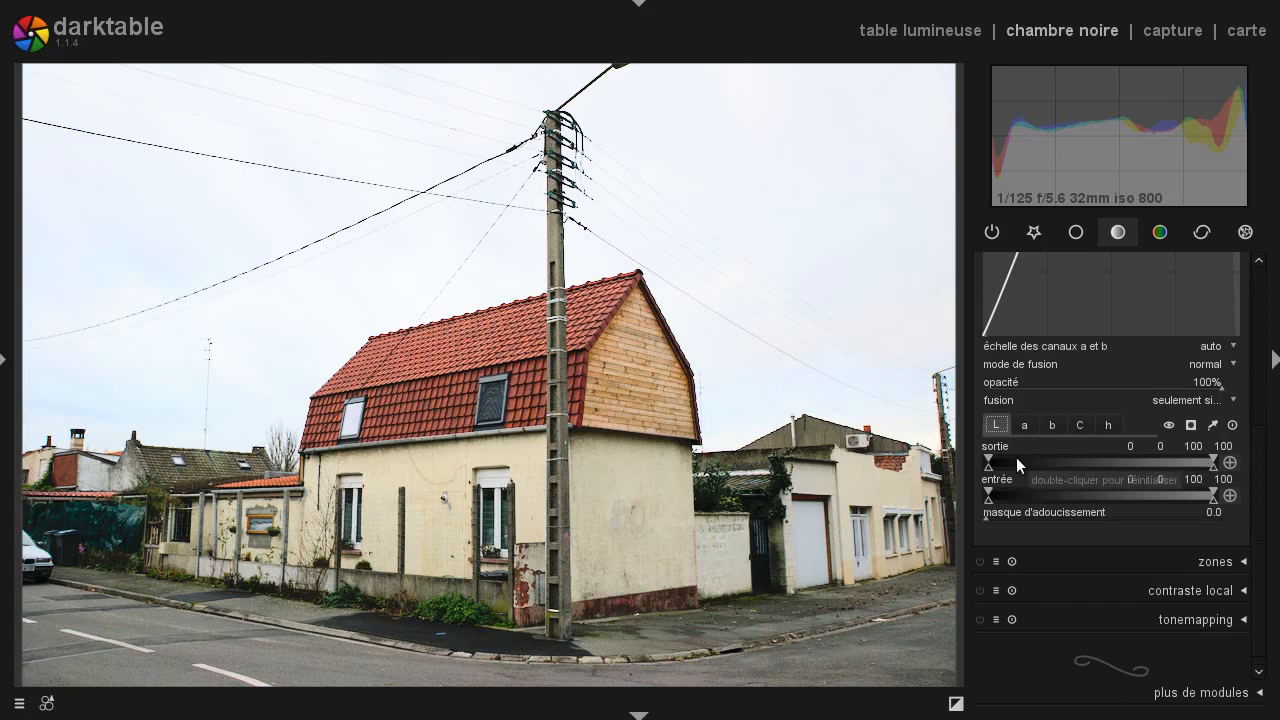
left_click(1212, 425)
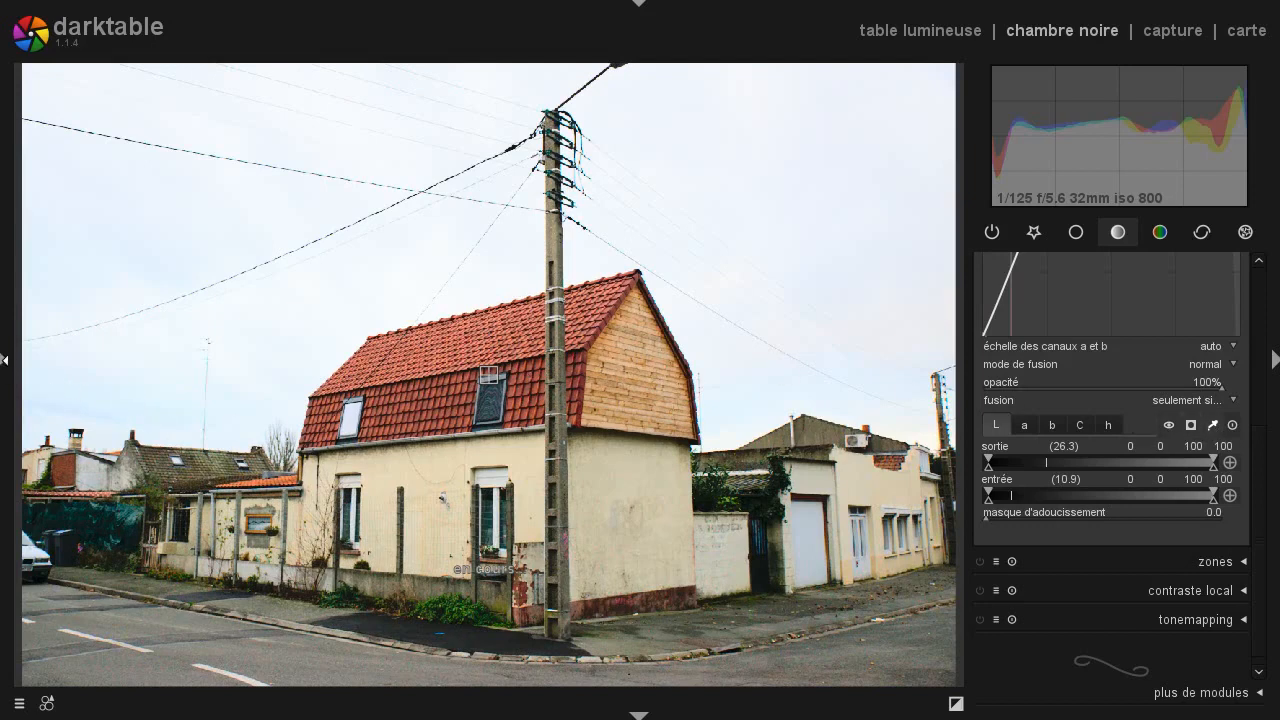
left_click(6, 363)
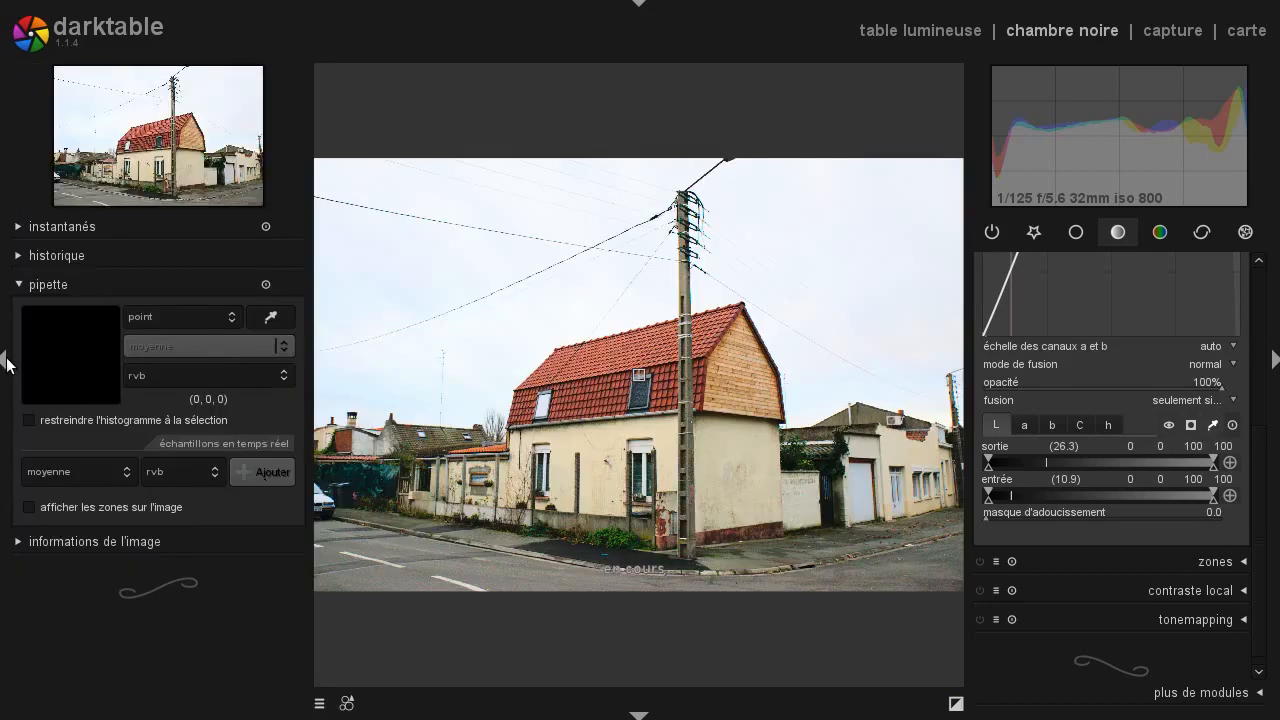
left_click(145, 312)
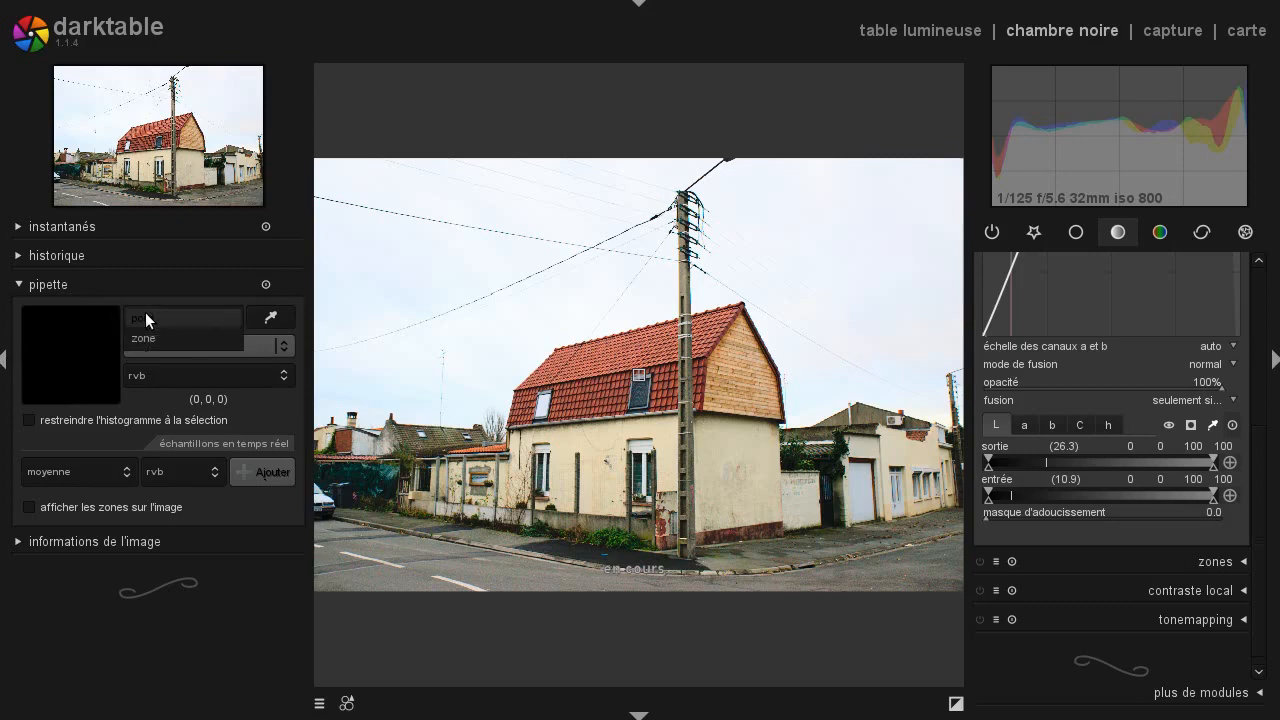
left_click(145, 338)
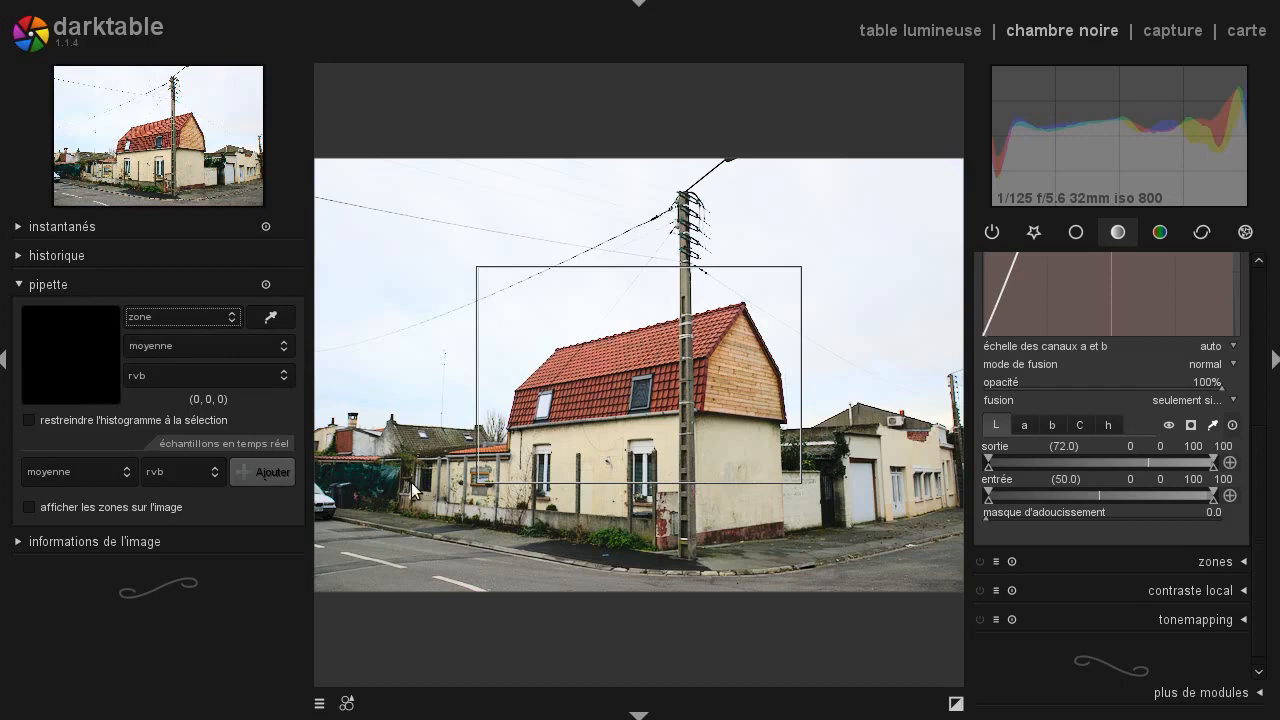
left_click_drag(408, 471, 904, 580)
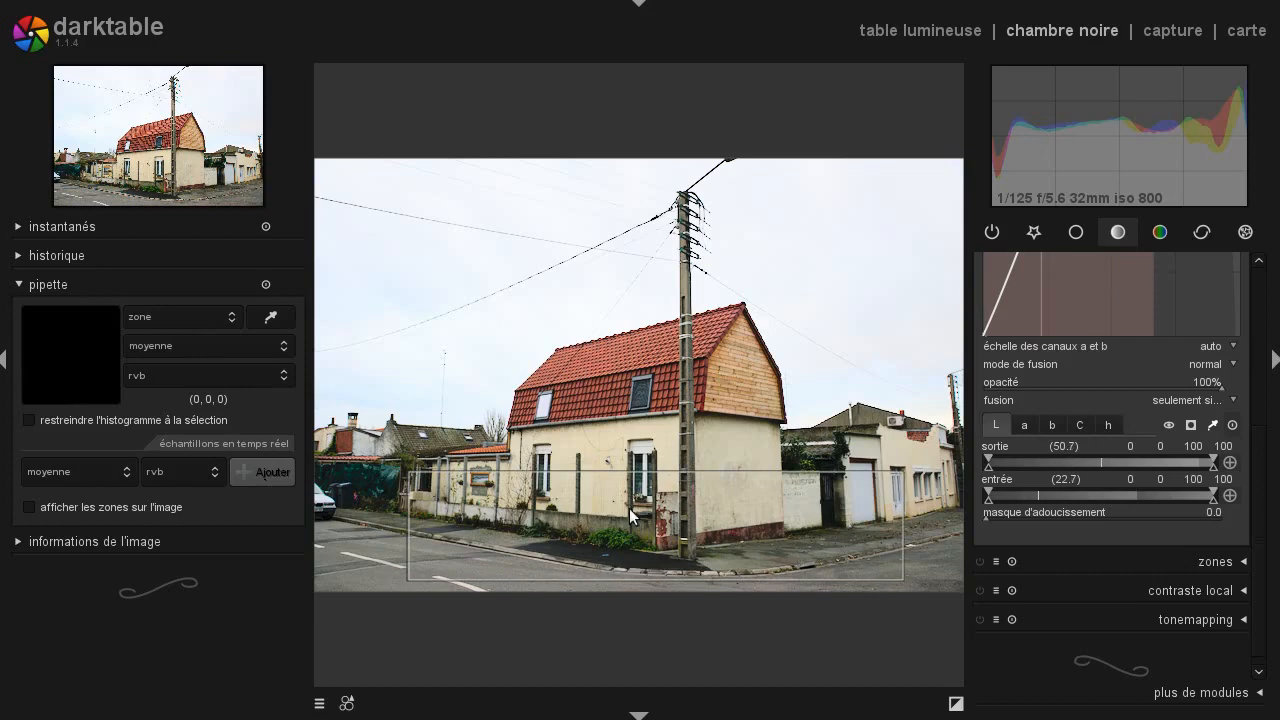
left_click(6, 361)
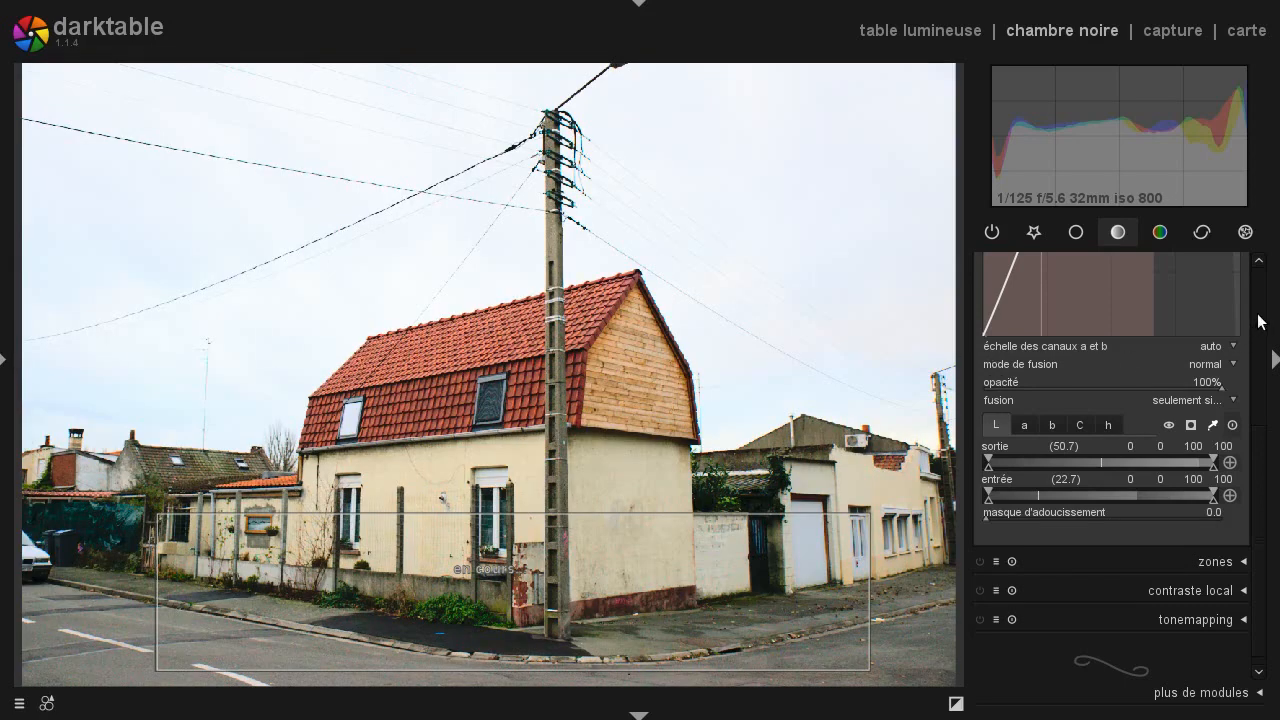
scroll(1258, 324, "up", 5)
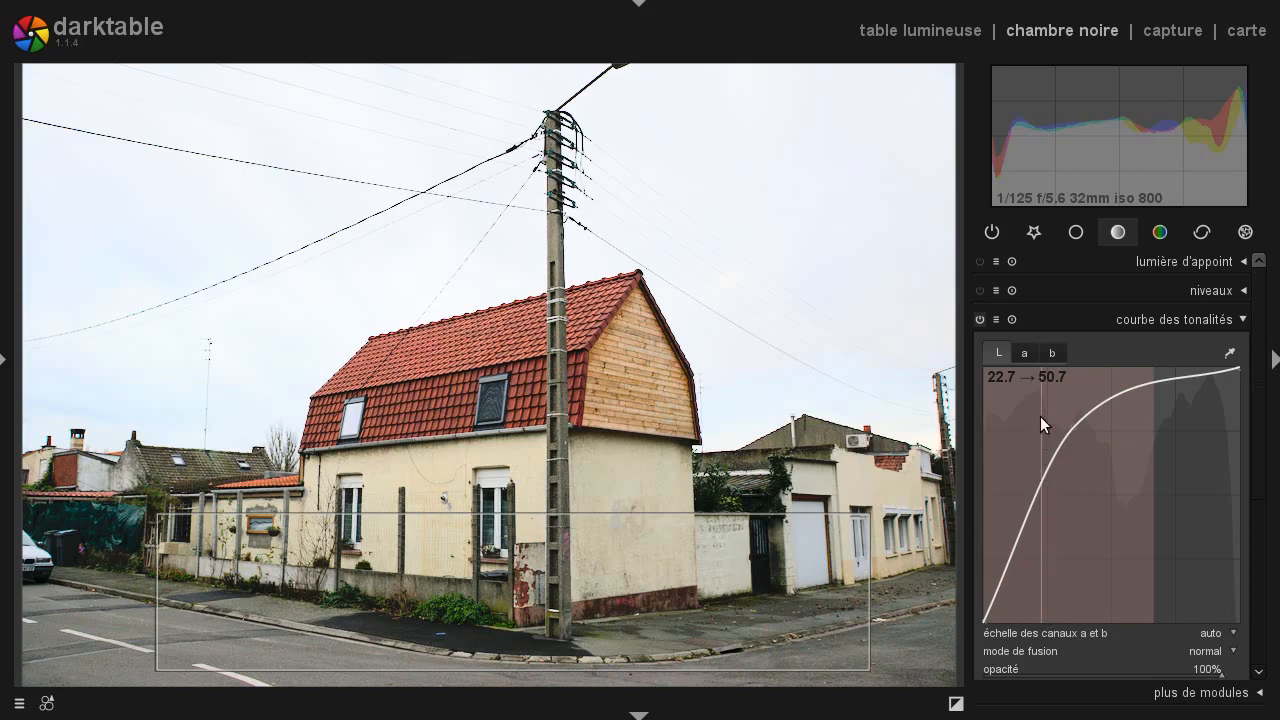
Step: Limit the tone curve's L input (entrée) range to an upper bound of 63, and compare the photo with the blending mask disabled
left_click_drag(1260, 376, 1203, 540)
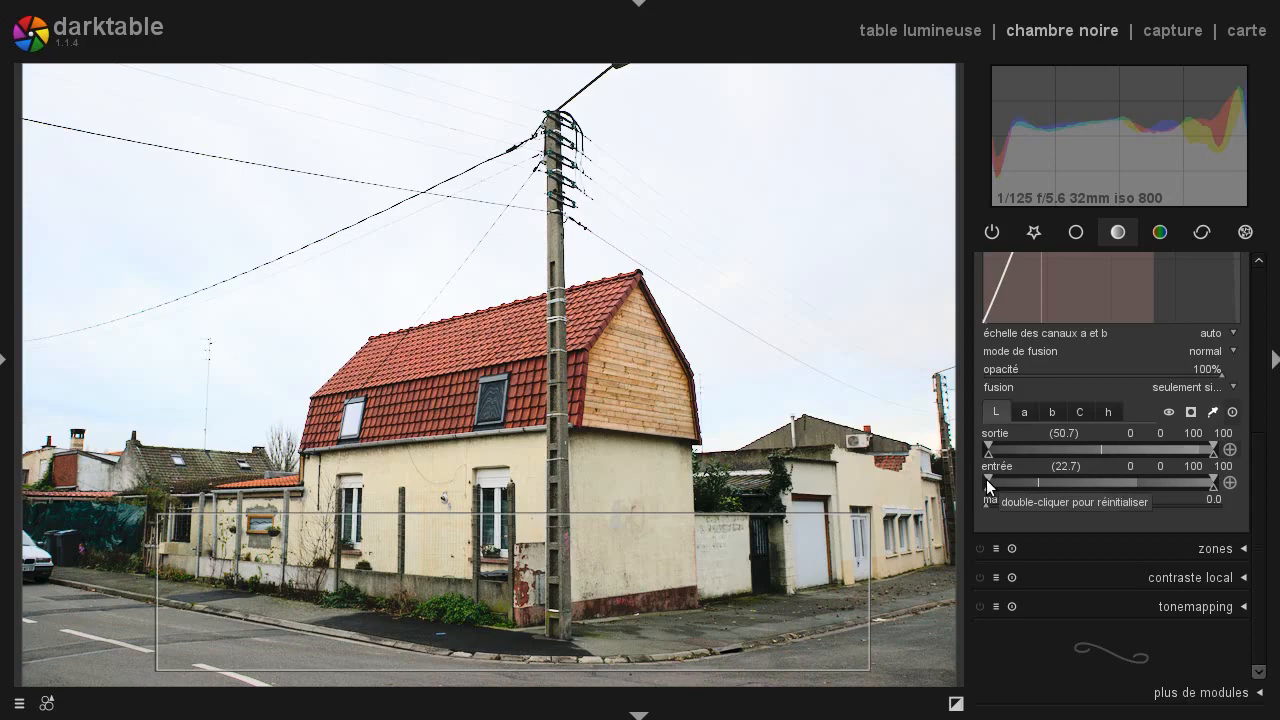
left_click(1210, 476)
left_click_drag(1212, 487, 1133, 487)
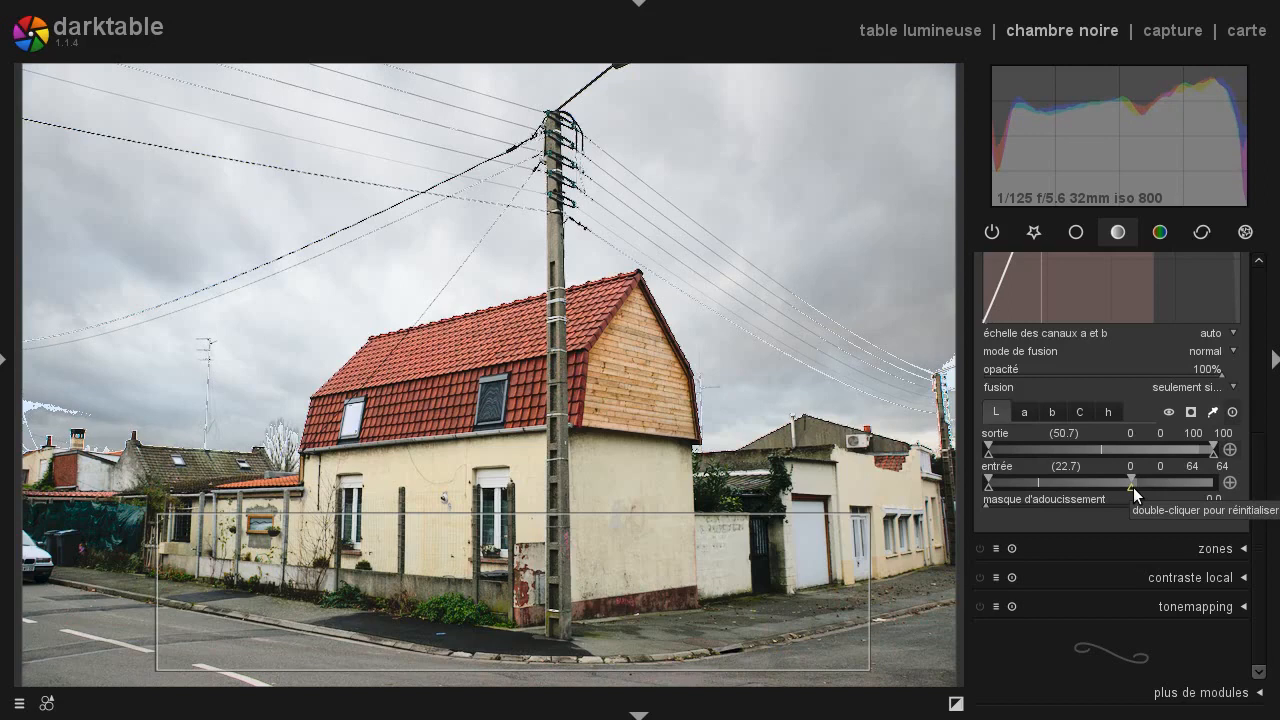
left_click_drag(1131, 487, 1130, 487)
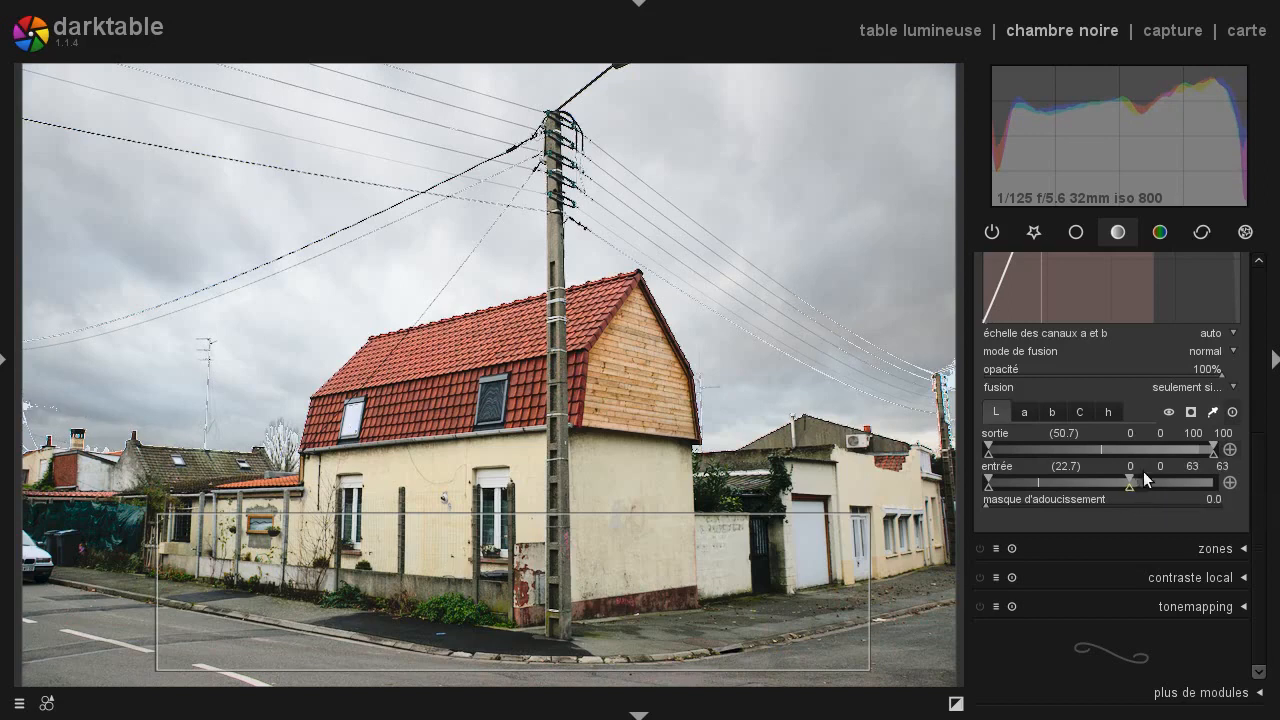
left_click(1168, 416)
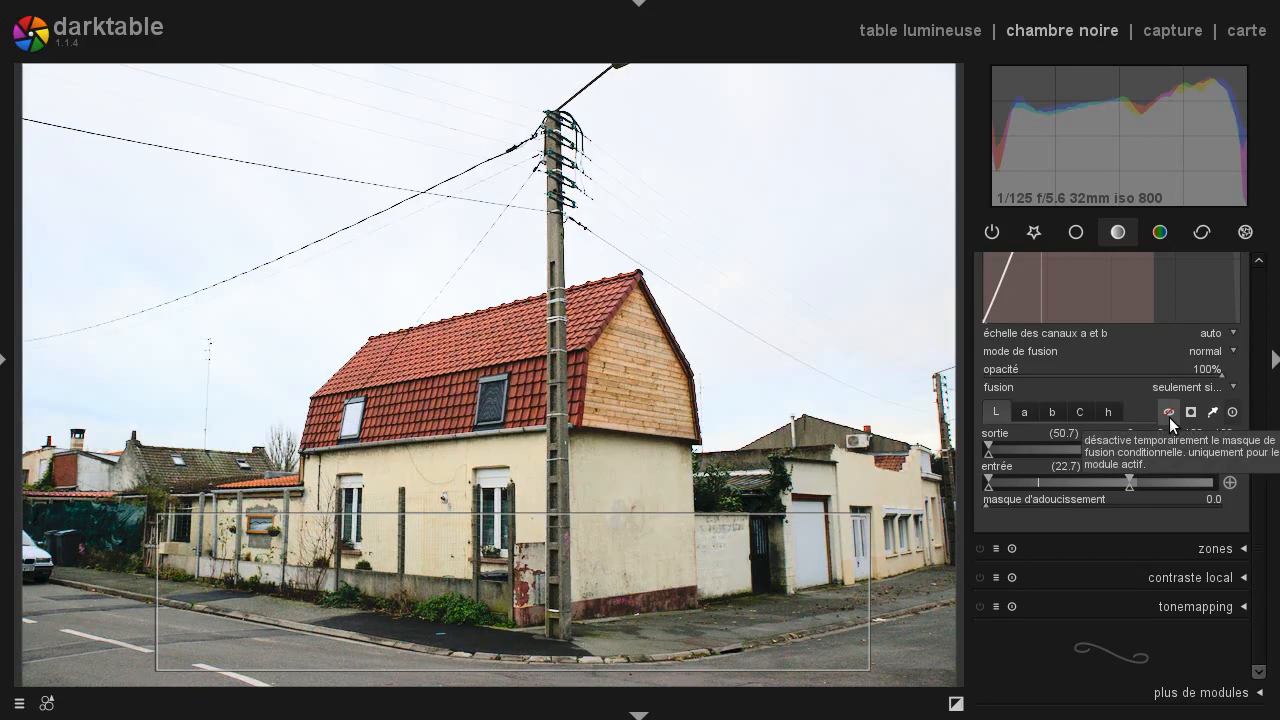
left_click(1169, 417)
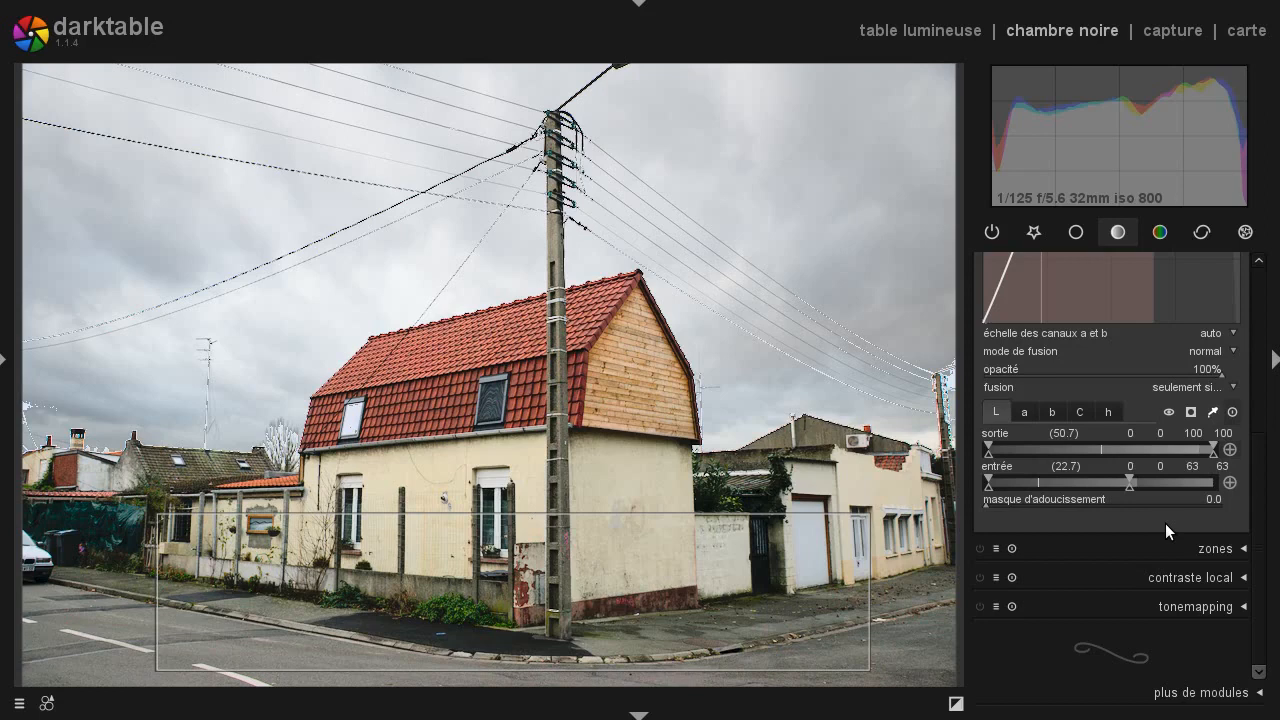
Step: Display the blending mask, lower the inner upper limit of the L input to 61, and inspect the mask at the roof edge and pole cables
left_click(1191, 416)
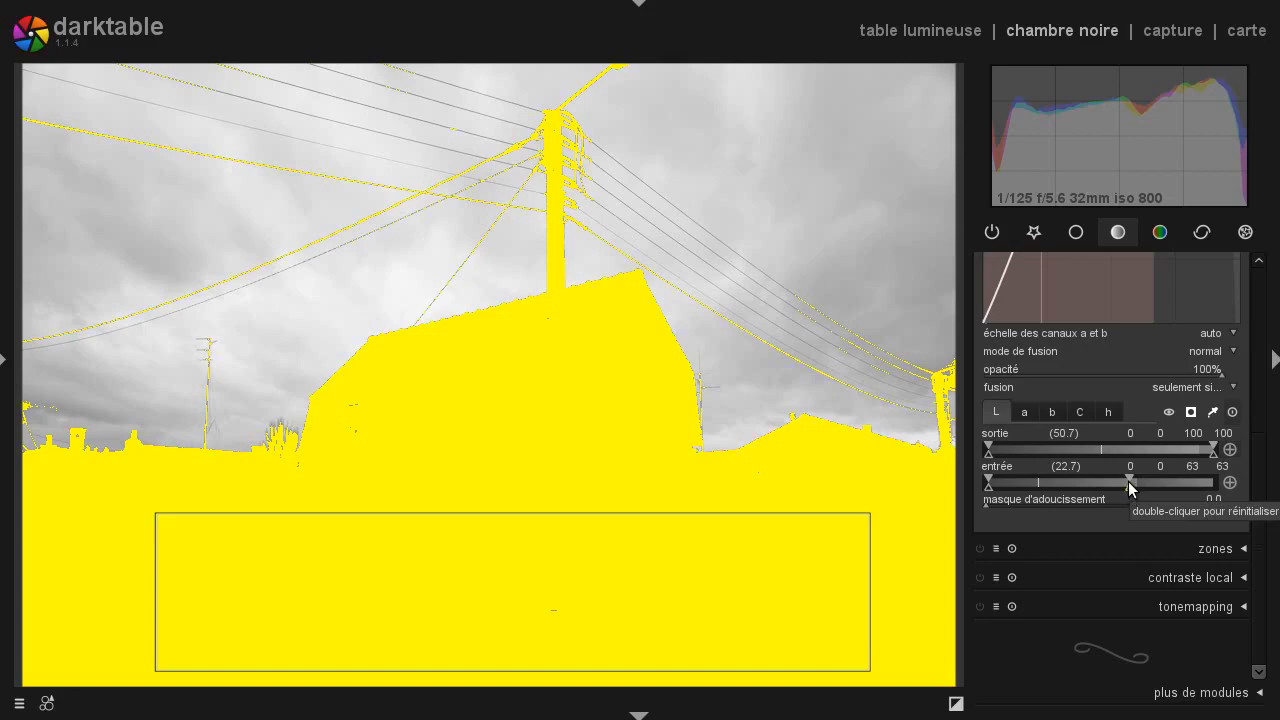
left_click_drag(1130, 484, 1126, 484)
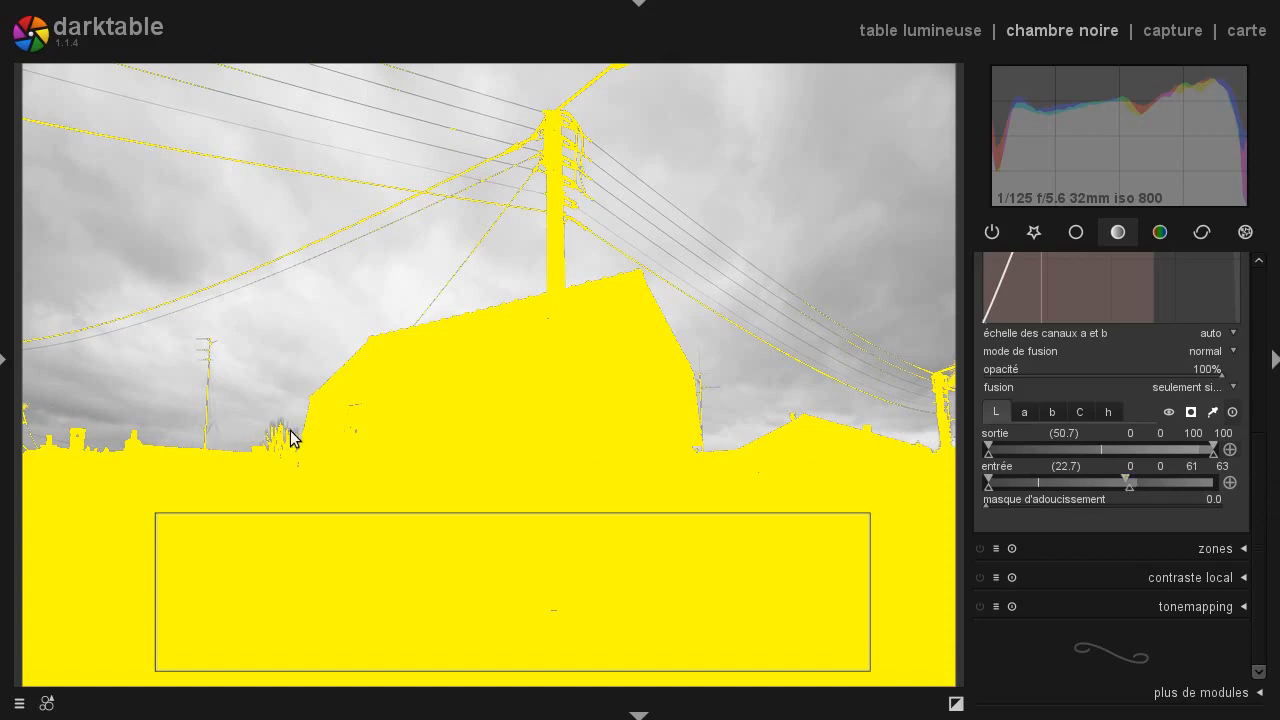
middle_click(578, 291)
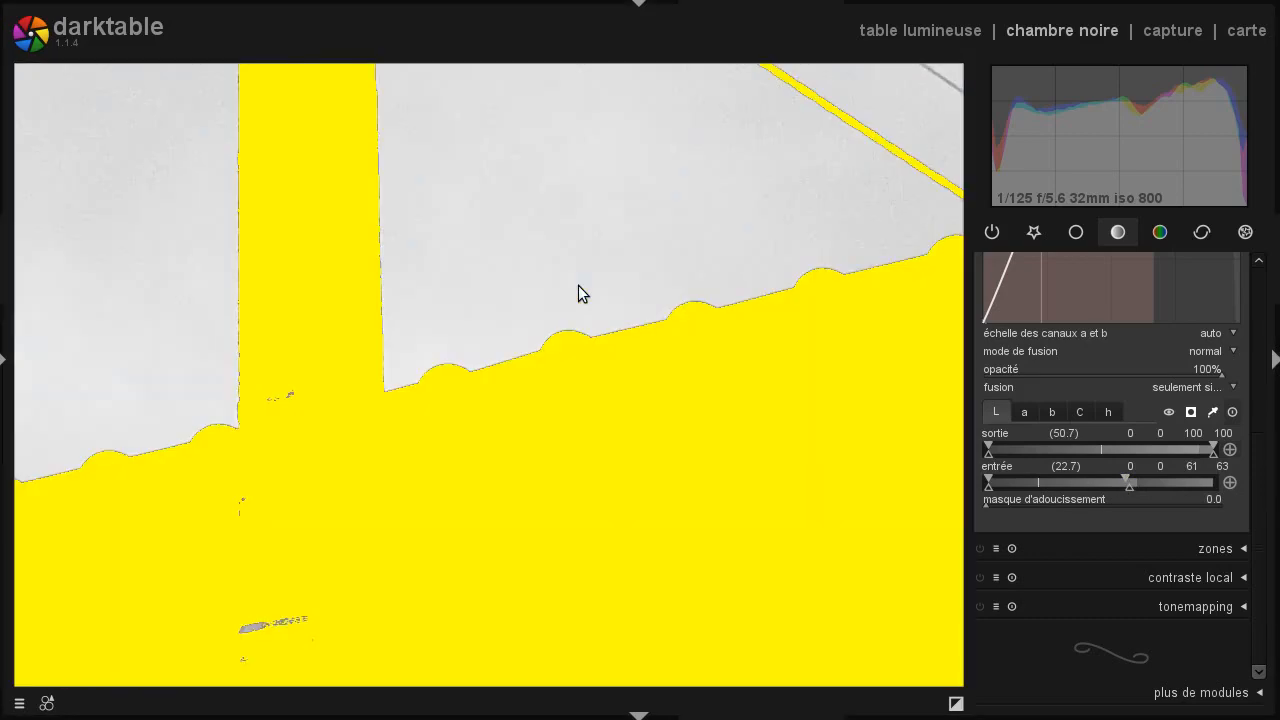
middle_click(384, 469)
middle_click(487, 274)
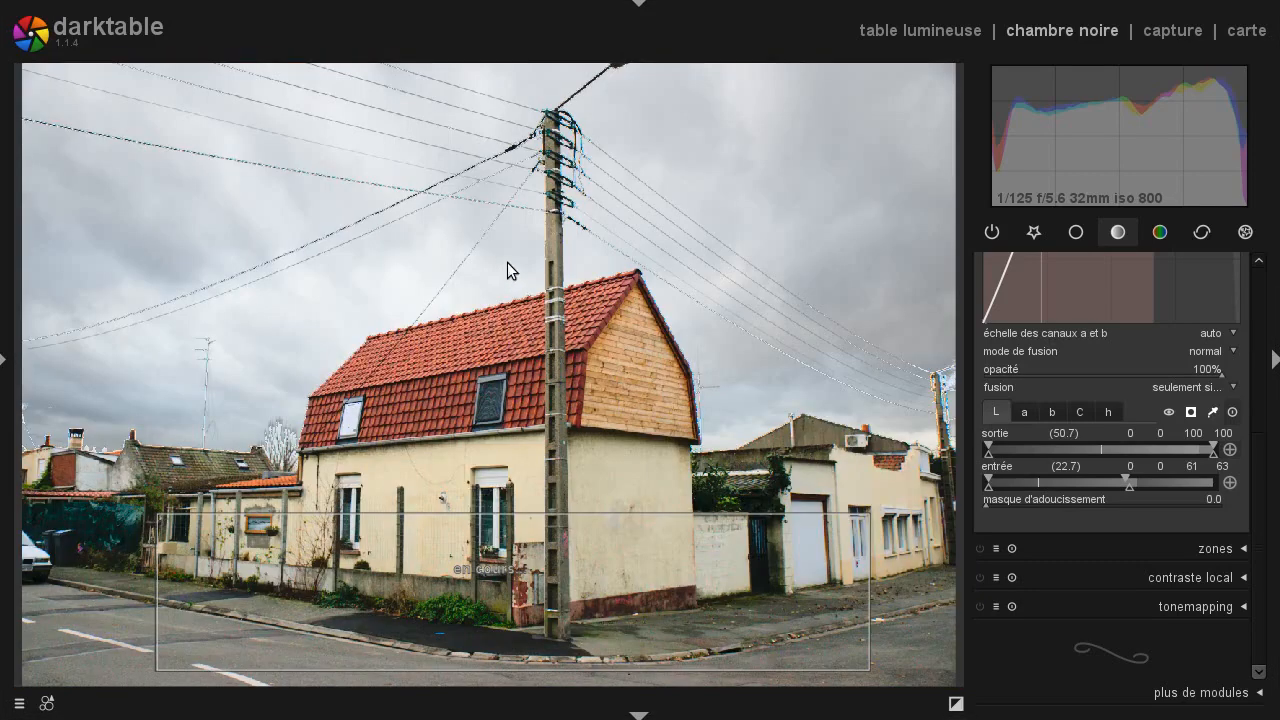
middle_click(548, 203)
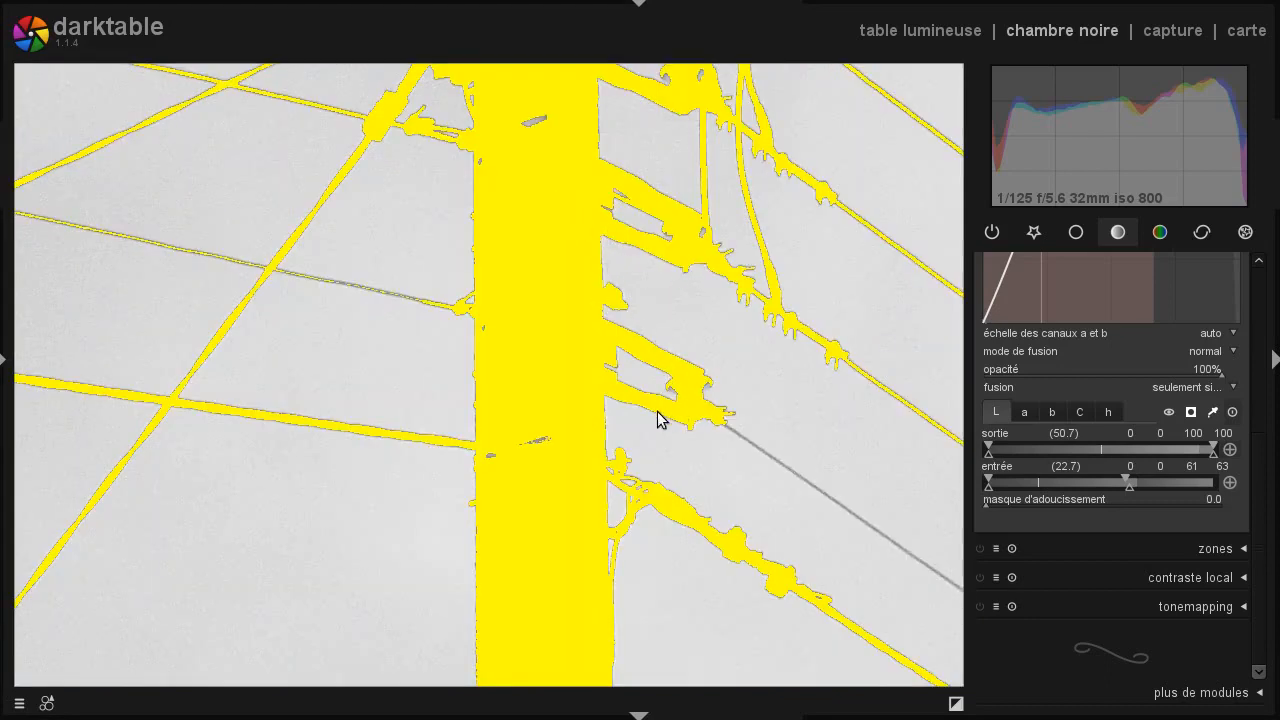
middle_click(585, 438)
middle_click(572, 444)
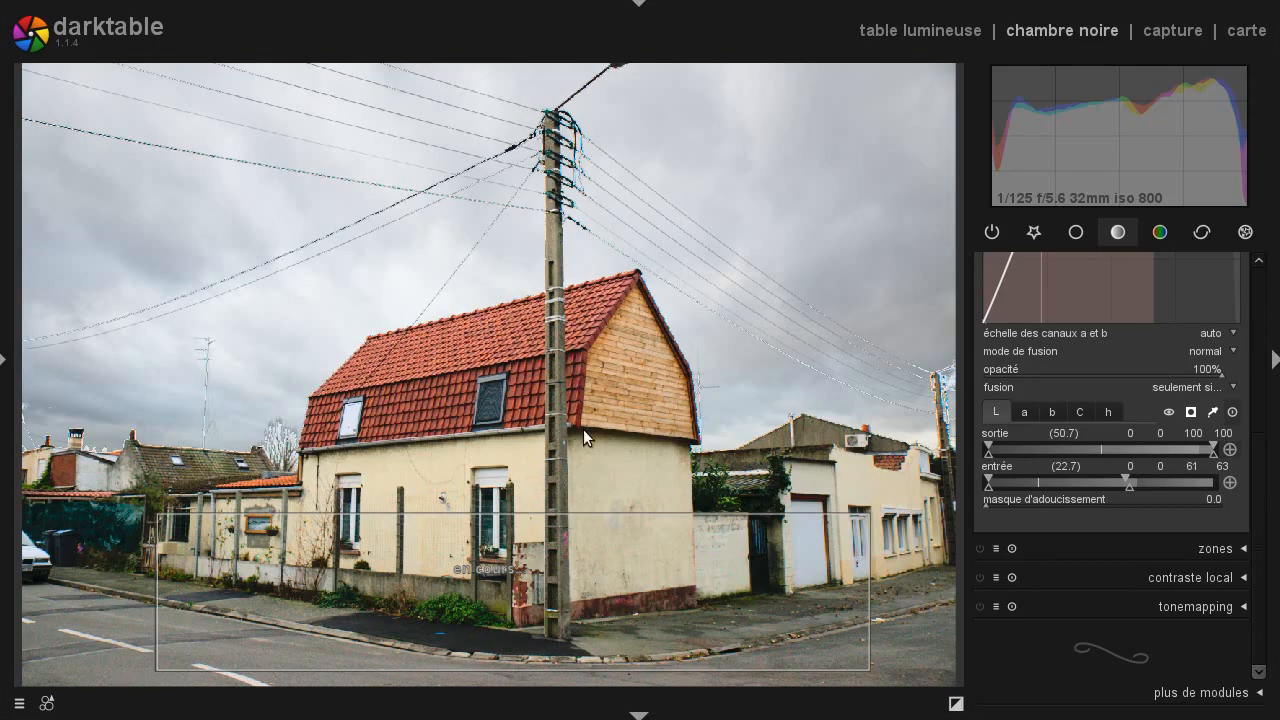
Step: Soften the mask transition beside the house by setting the outer upper limit of the L input to 73, and hide the mask
middle_click(715, 442)
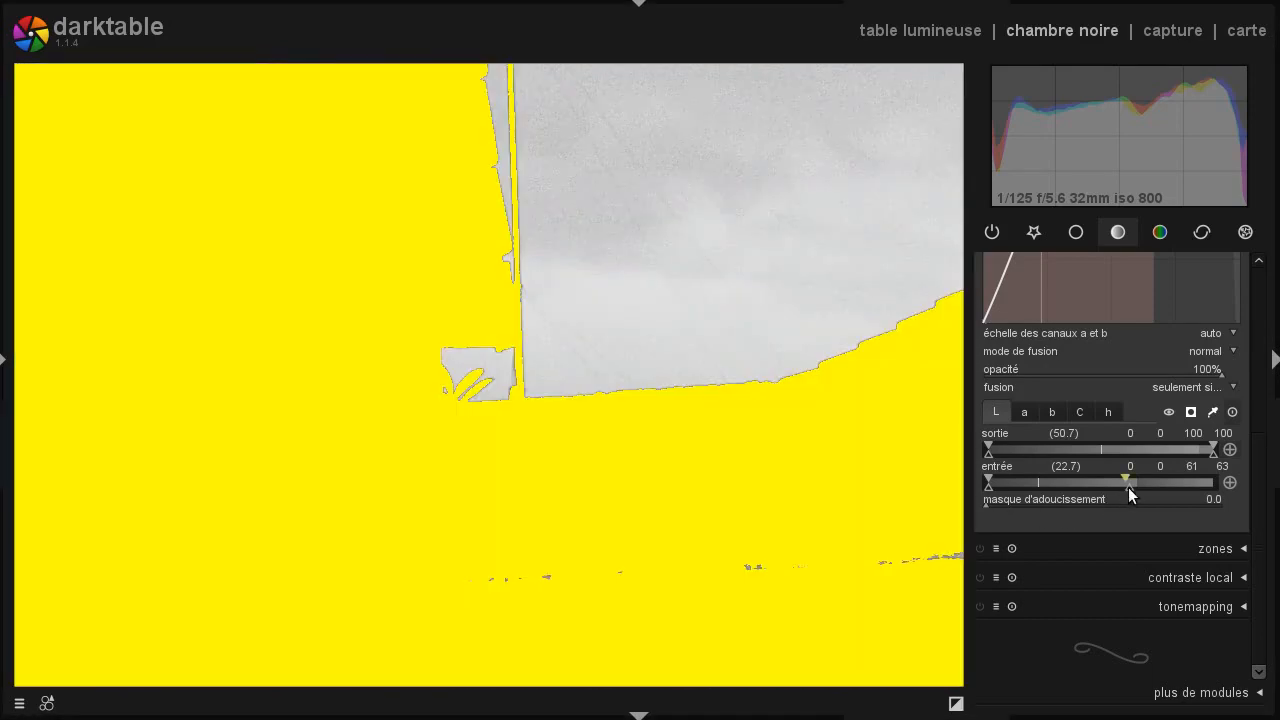
left_click_drag(1134, 487, 1137, 488)
left_click_drag(1162, 490, 1222, 486)
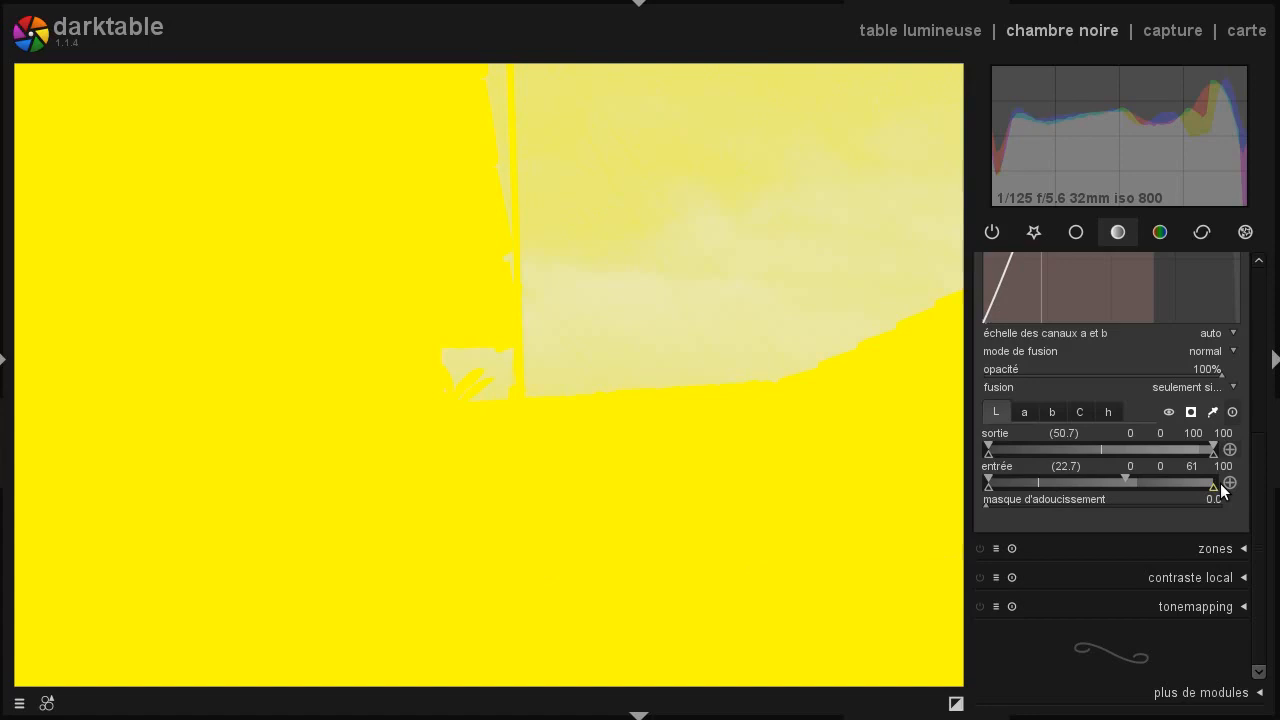
left_click_drag(1221, 485, 1145, 492)
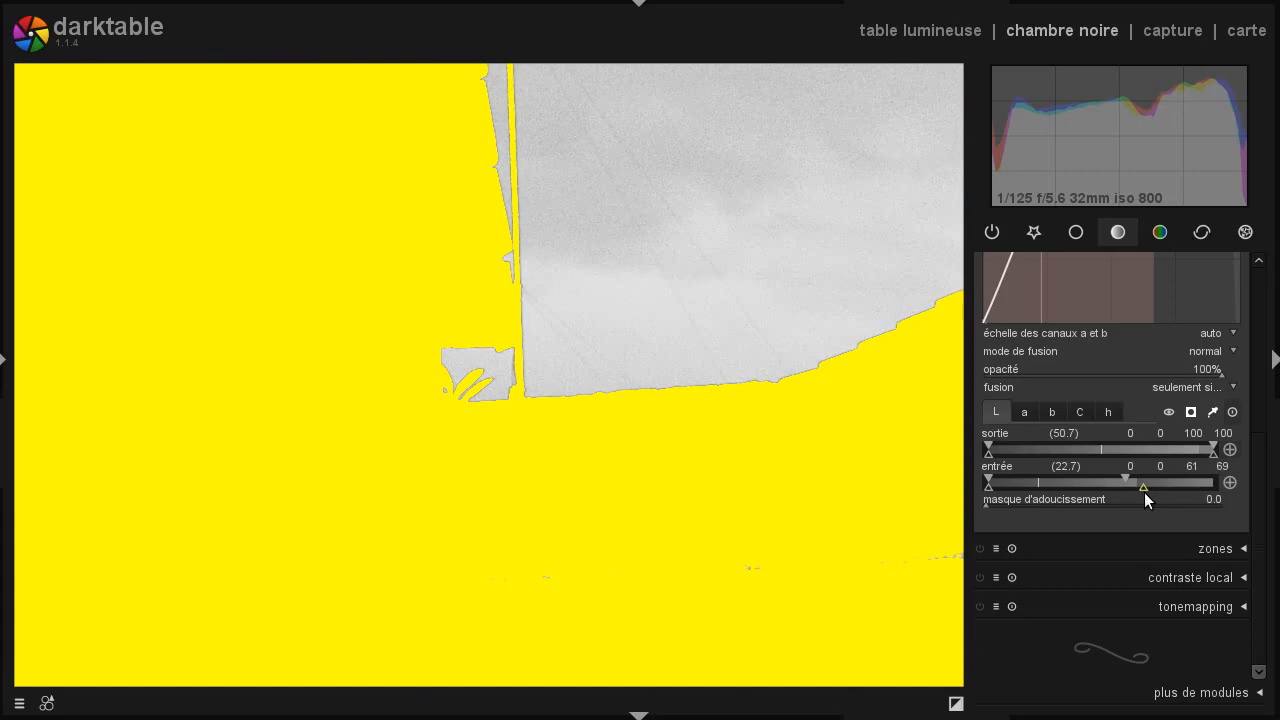
left_click_drag(1144, 492, 1153, 485)
left_click(1190, 414)
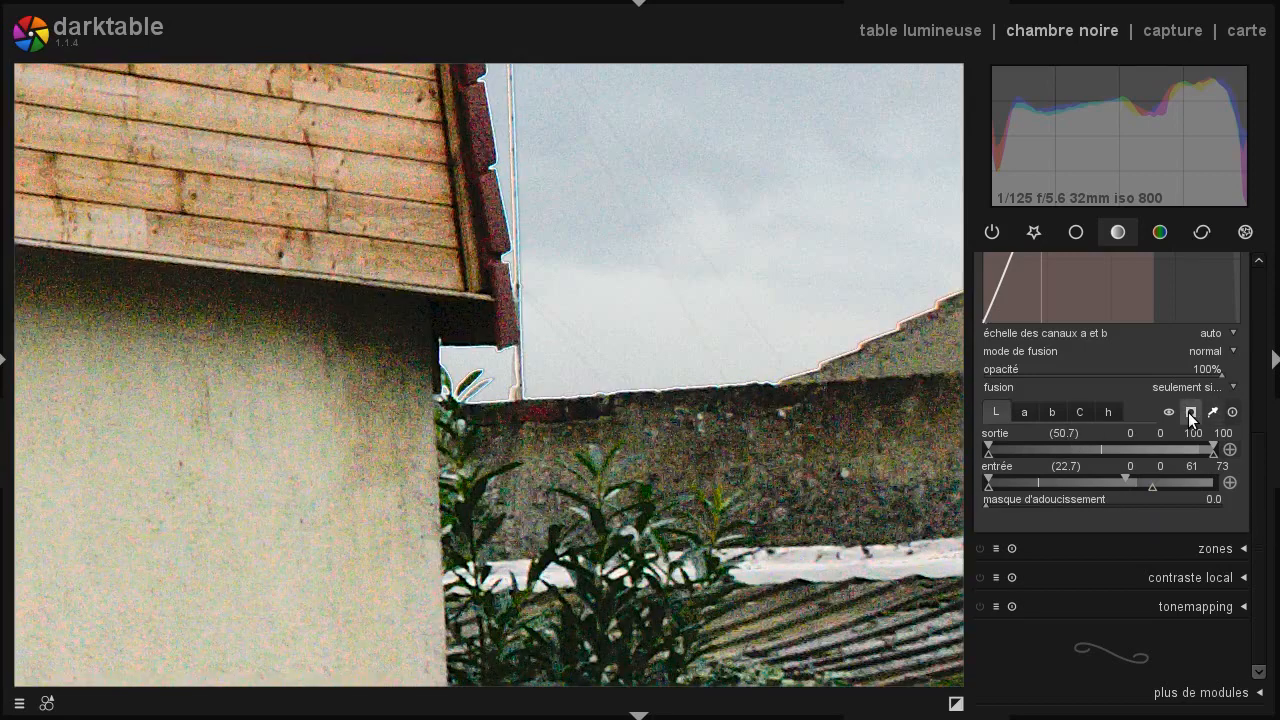
Step: Examine the tone curve's mask edges at high magnification around the overhead cables and the insulators on the utility pole
middle_click(494, 418)
middle_click(495, 407)
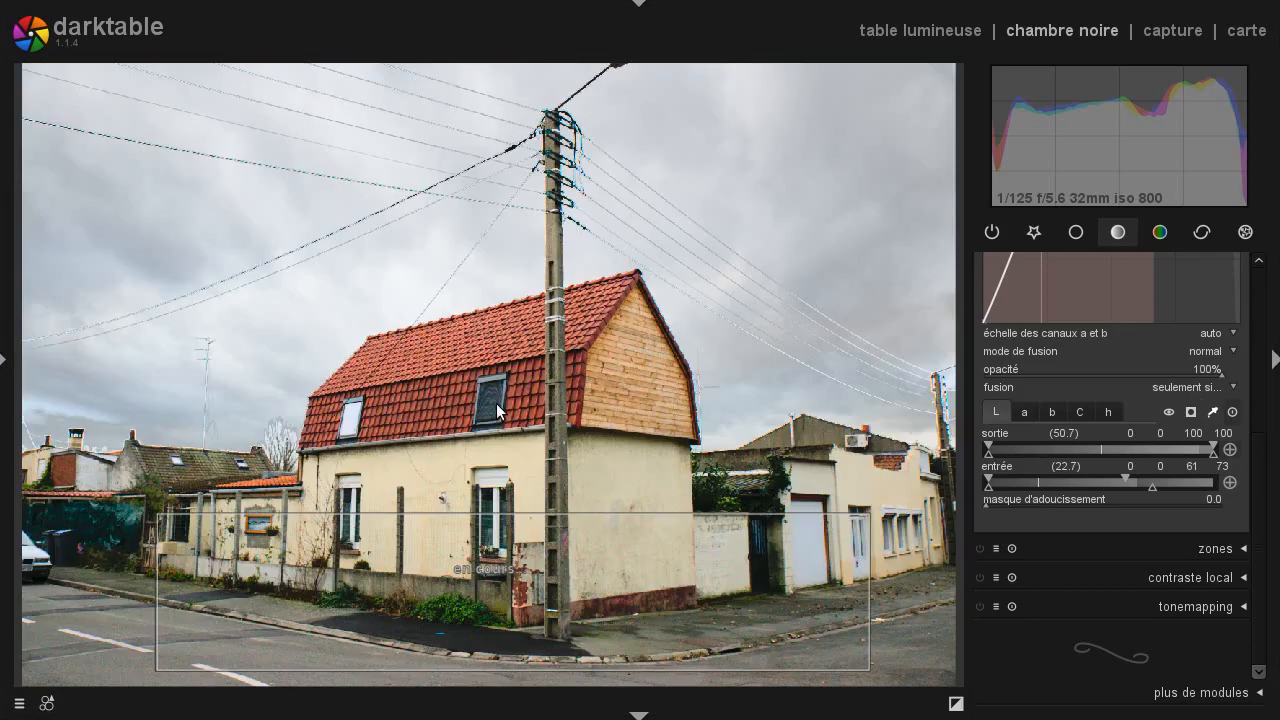
middle_click(893, 392)
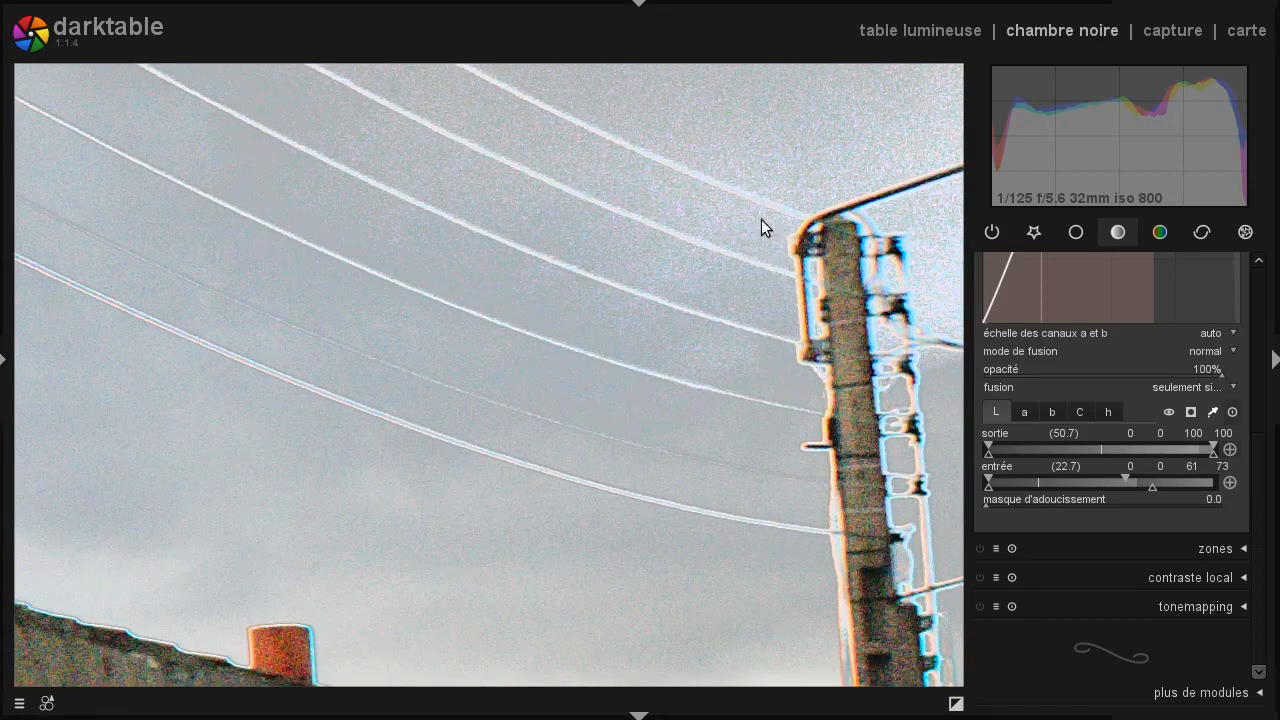
middle_click(689, 300)
middle_click(686, 284)
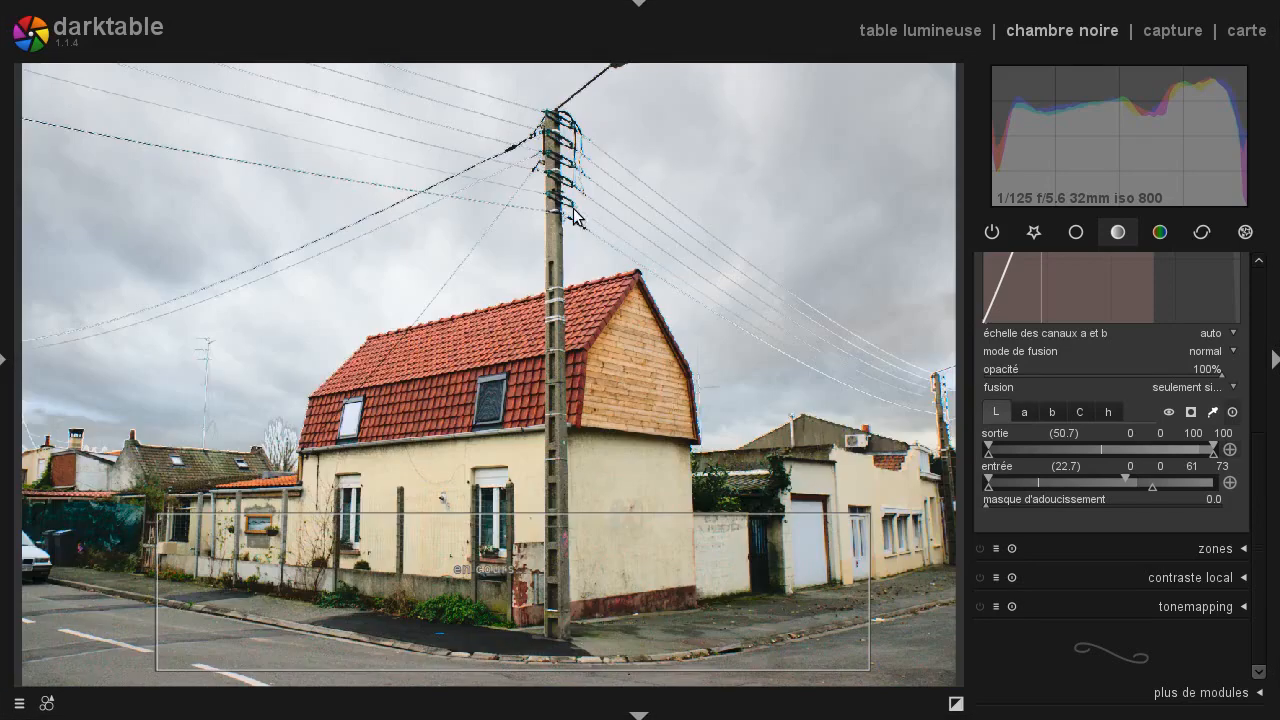
middle_click(578, 212)
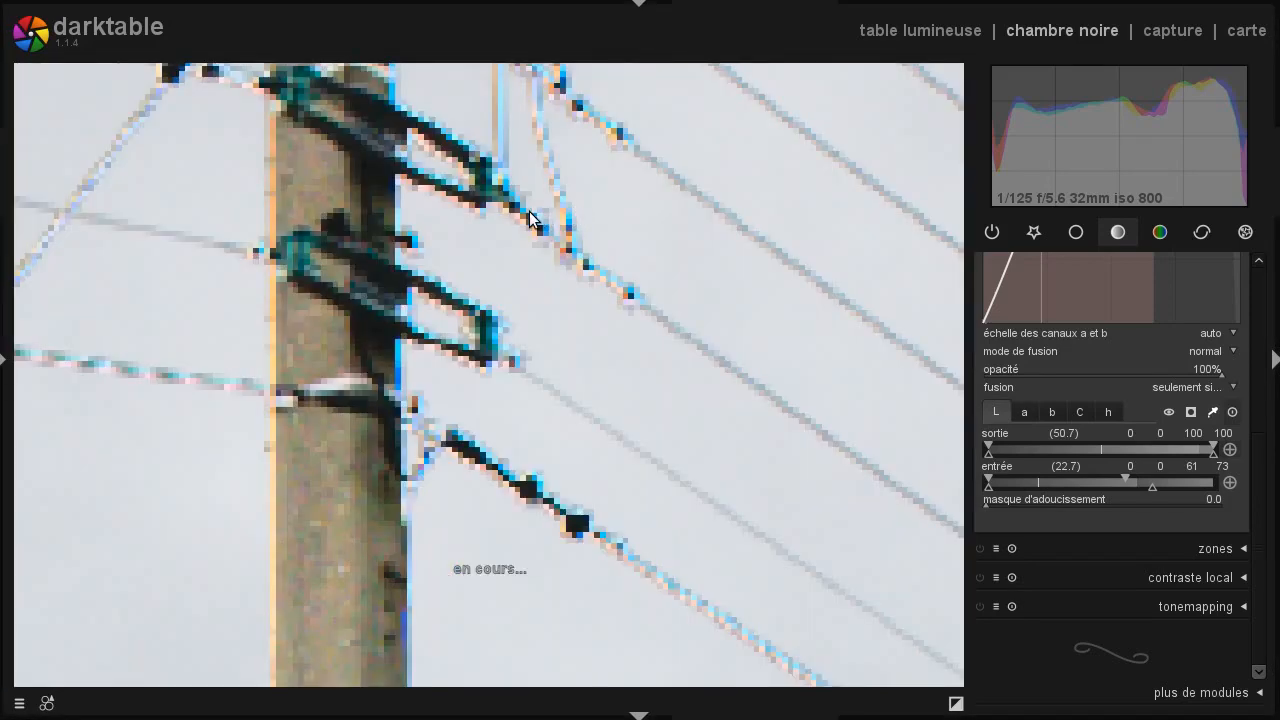
middle_click(533, 220)
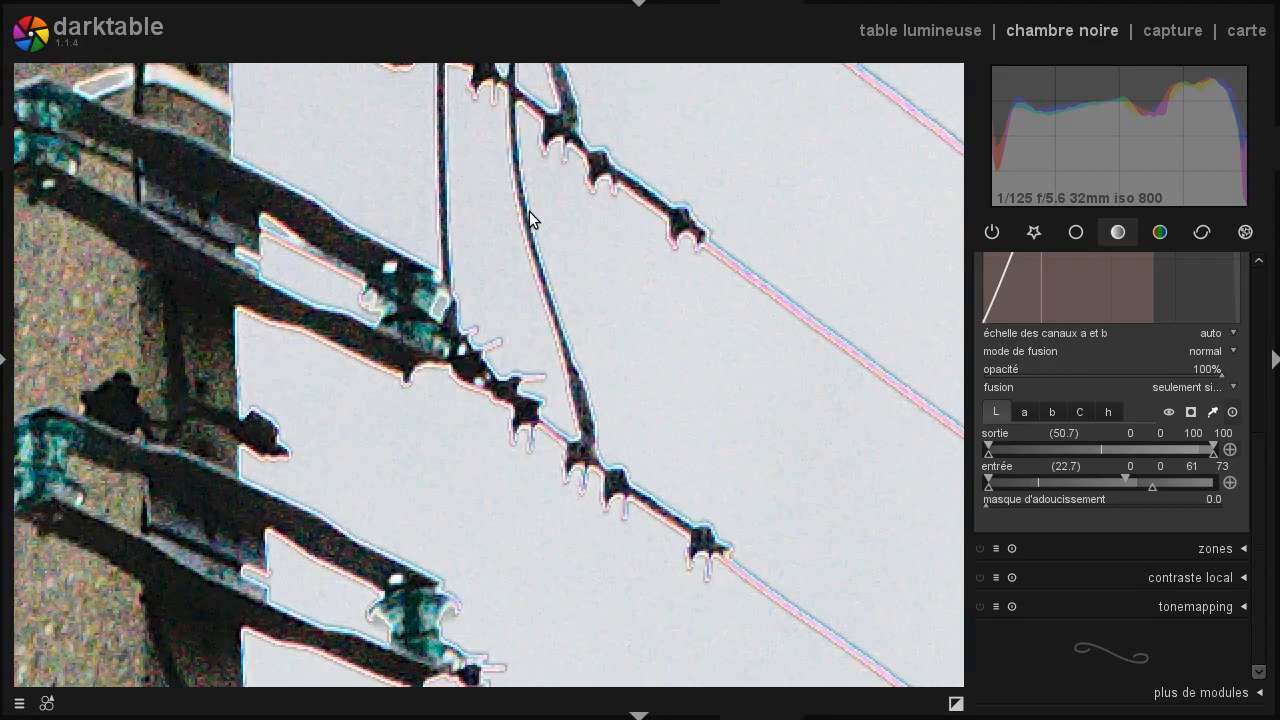
middle_click(459, 268)
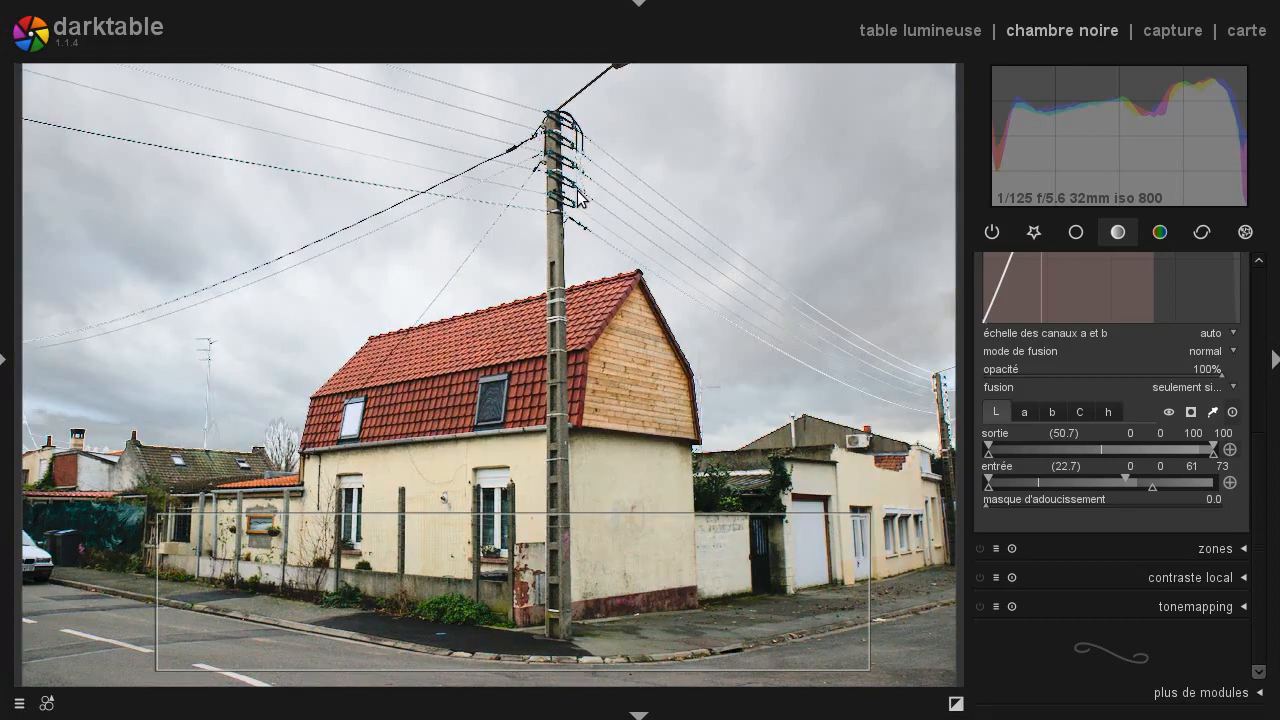
middle_click(538, 216)
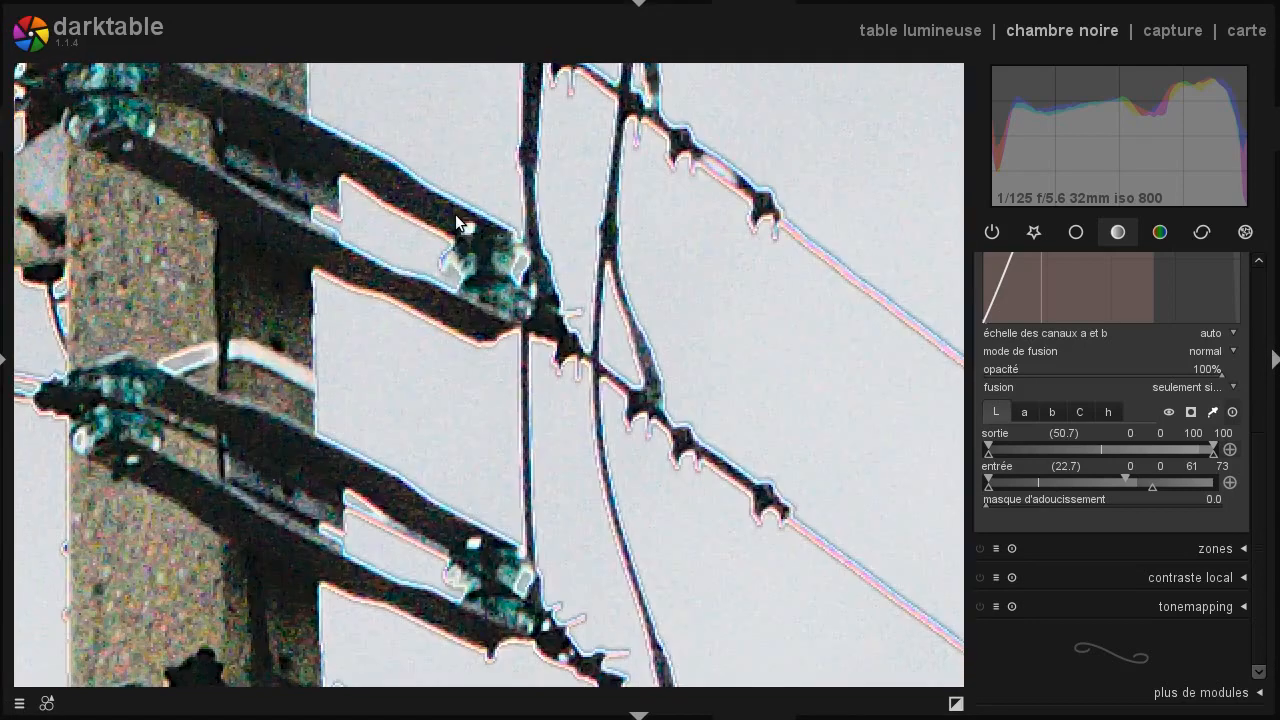
middle_click(448, 226)
Step: Set the mask blur radius (masque d'adoucissement) to 5.1 while viewing the bare tree beside the house, and inspect the resulting blending mask
middle_click(293, 446)
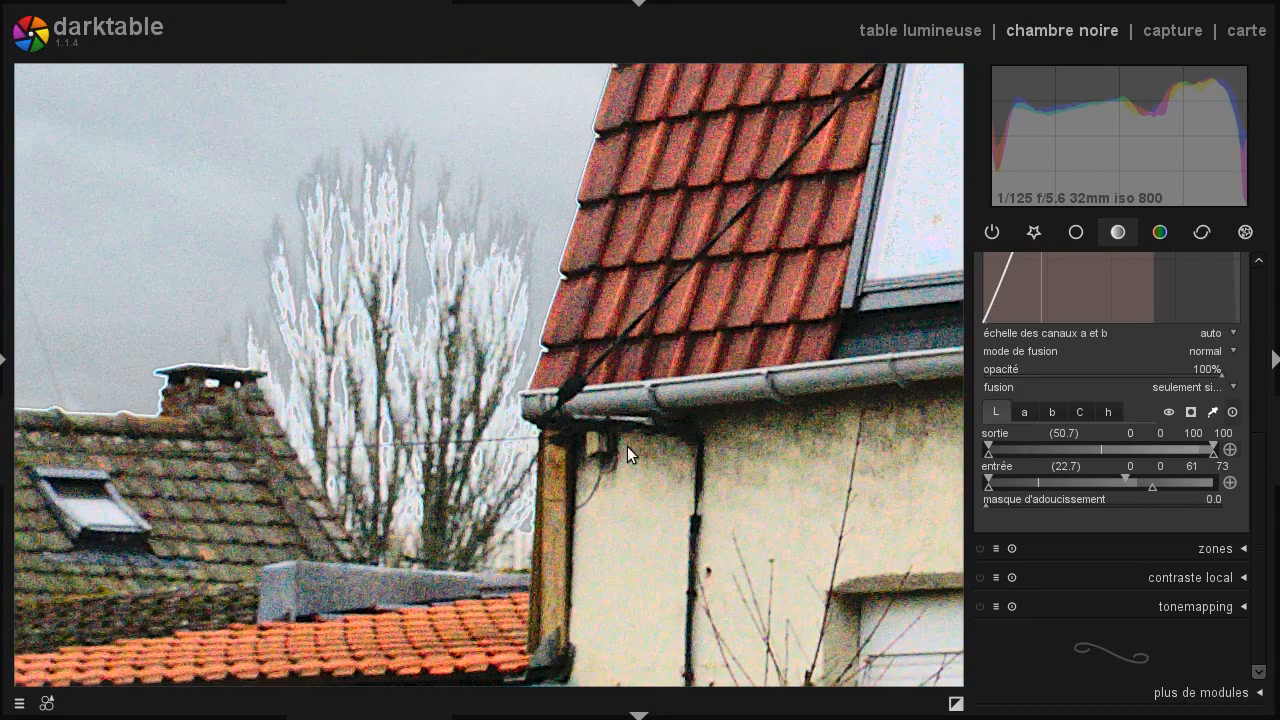
scroll(988, 505, "up", 1)
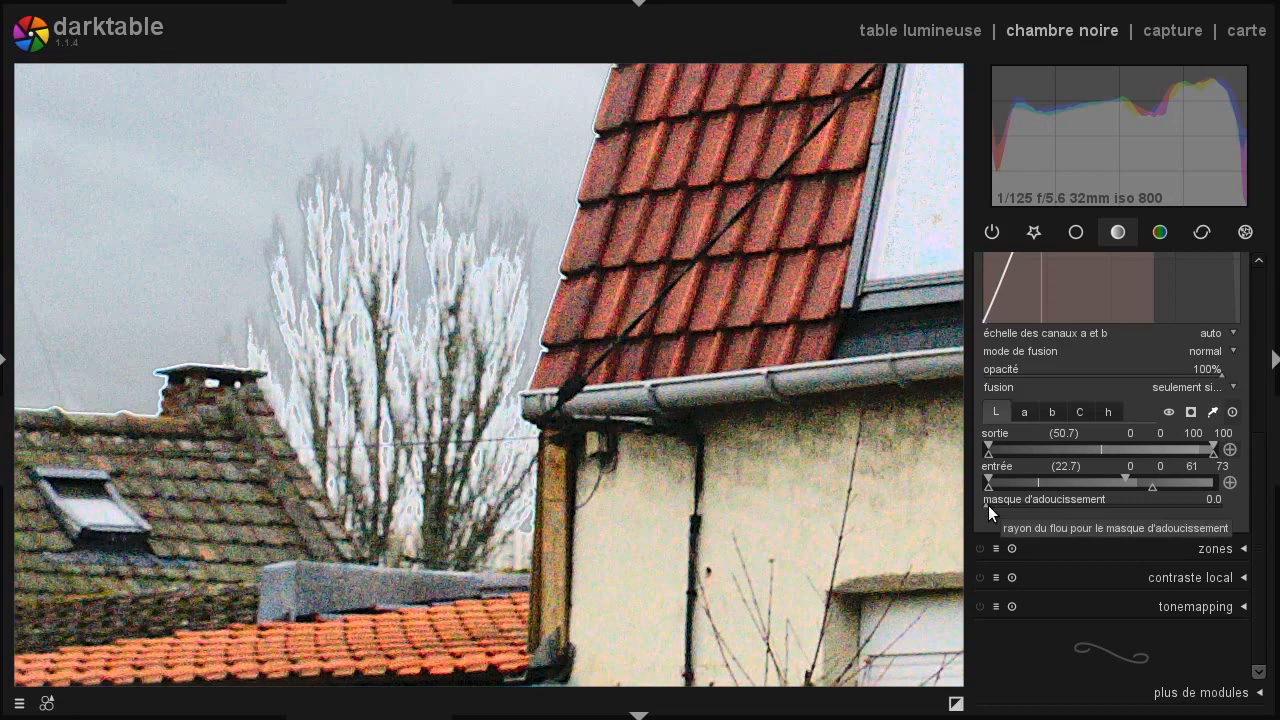
scroll(988, 505, "up", 2)
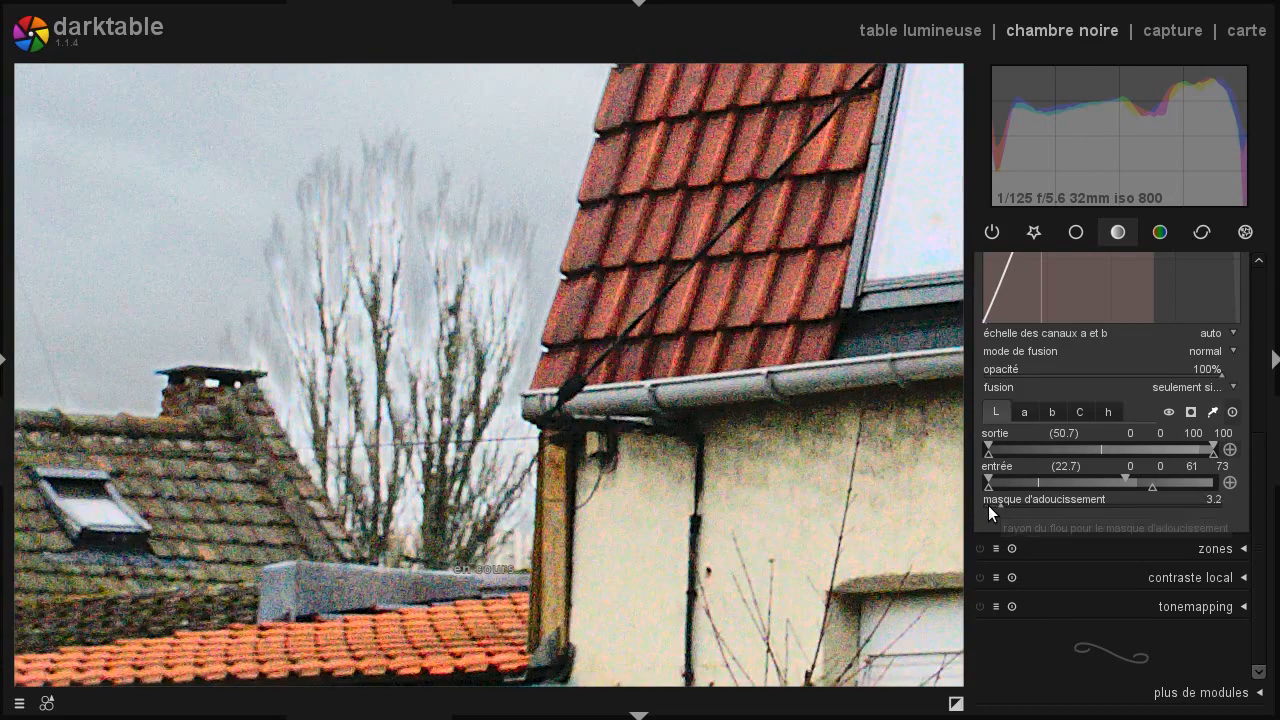
scroll(988, 505, "up", 2)
scroll(988, 505, "up", 1)
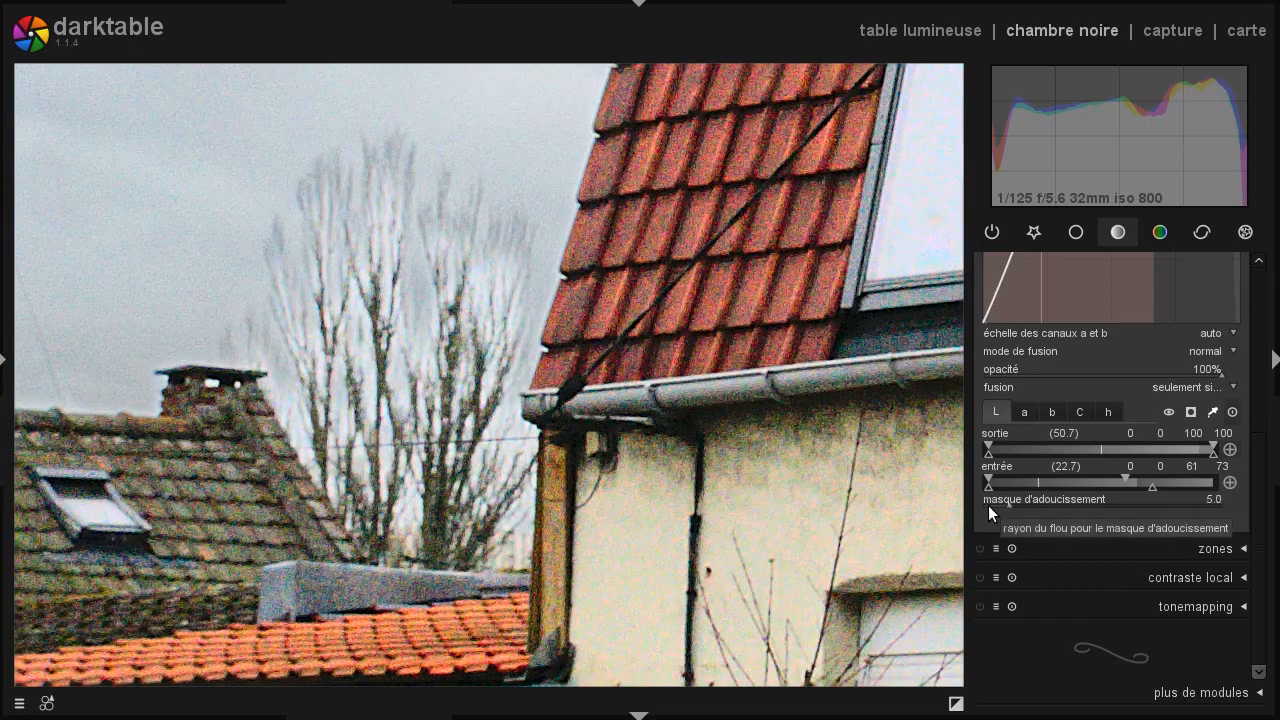
scroll(988, 505, "down", 1)
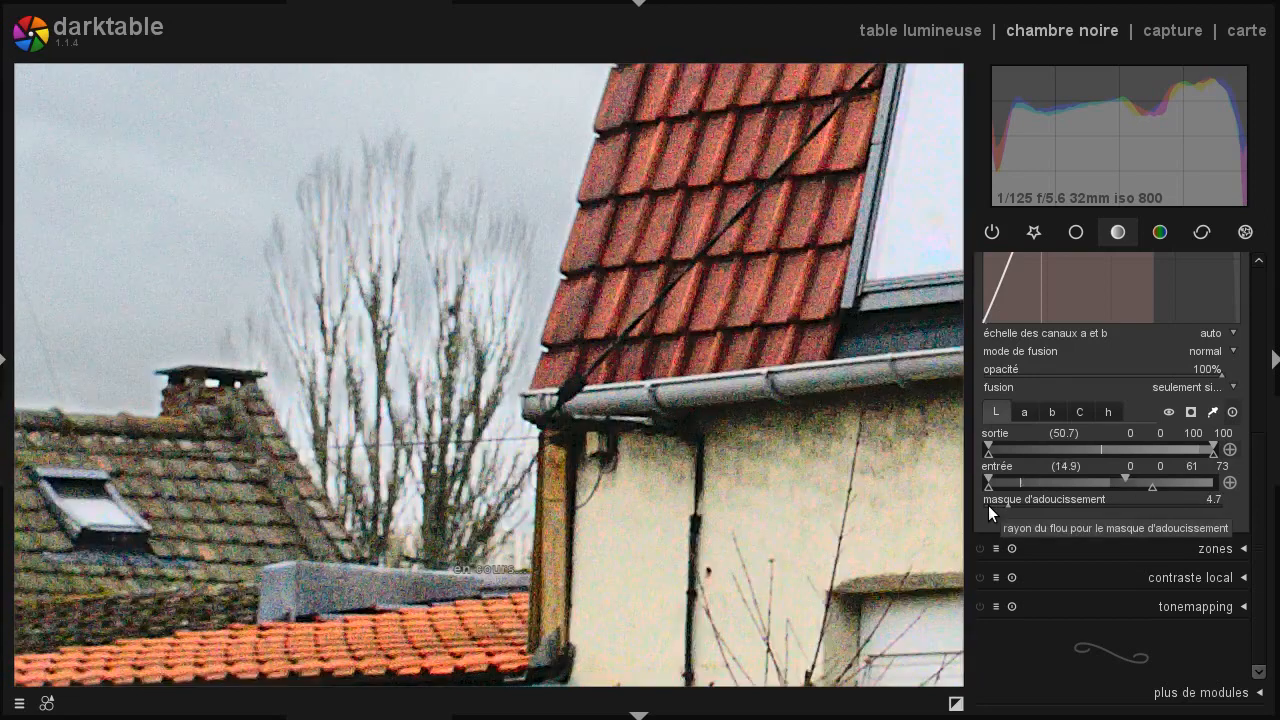
scroll(988, 505, "up", 1)
left_click(1189, 415)
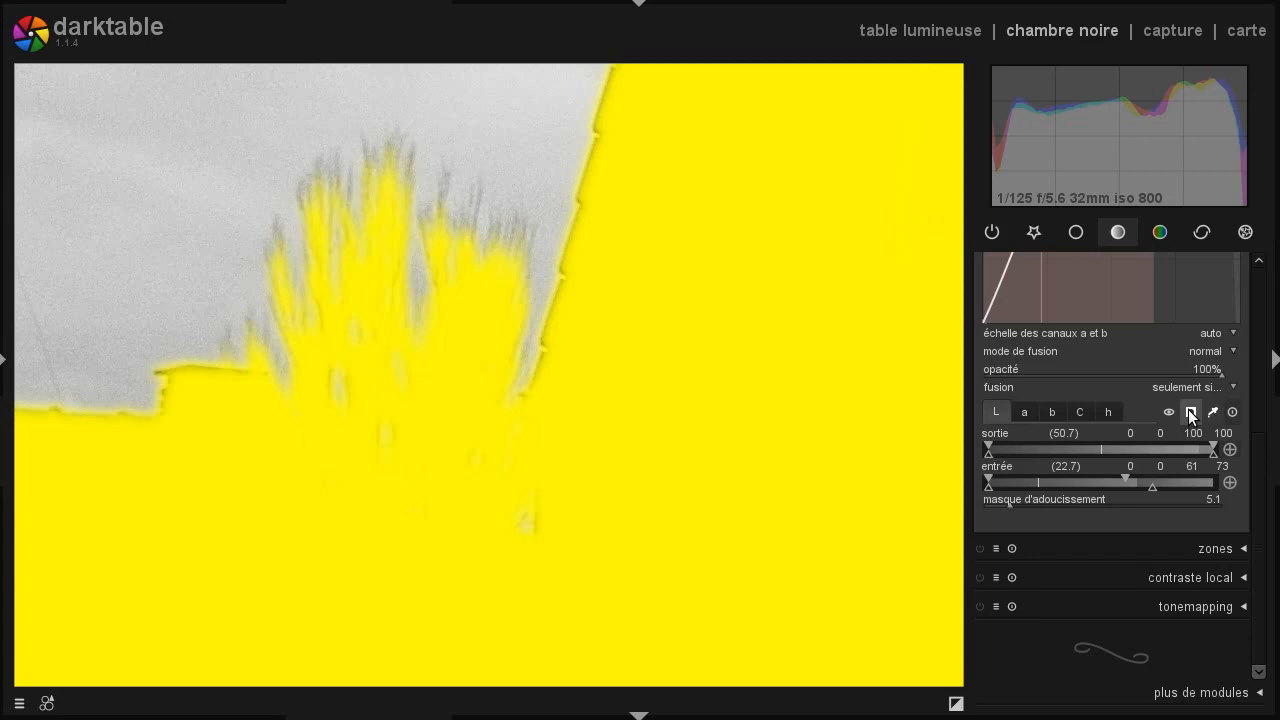
left_click(1189, 415)
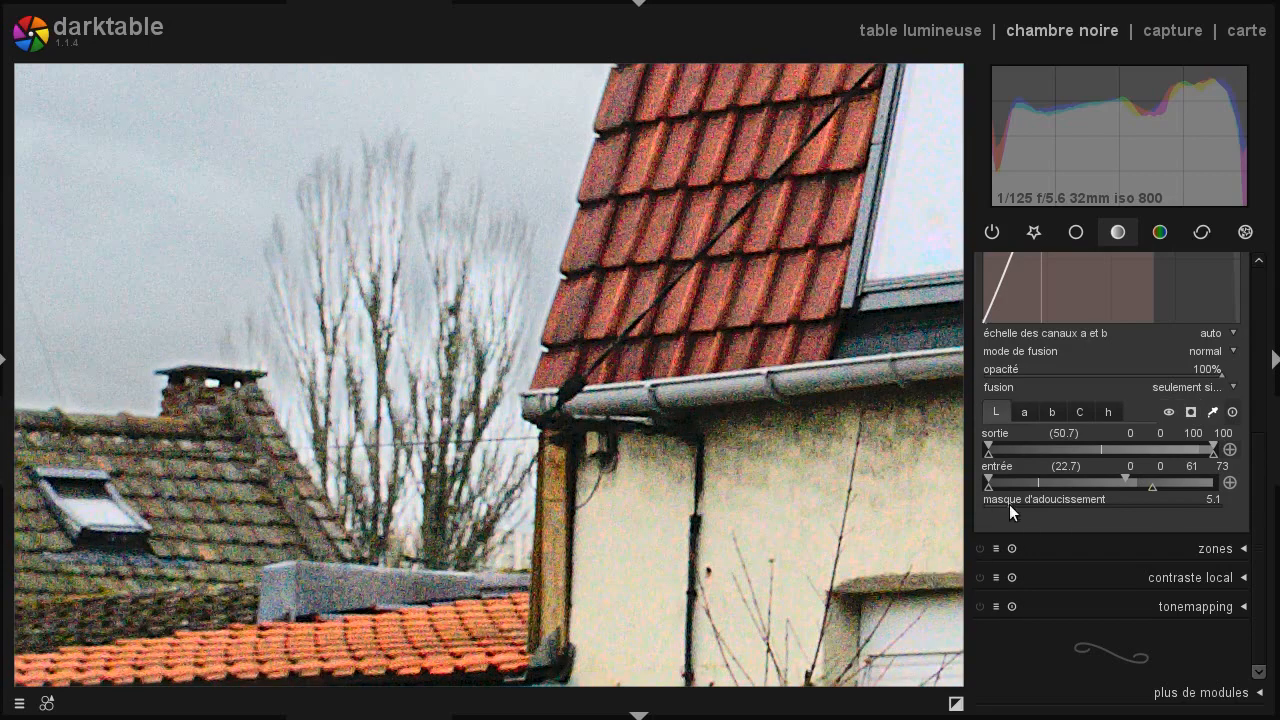
Step: Compare the whole photo with the tone curve module (courbe des tonalités) disabled and enabled
middle_click(495, 476)
middle_click(495, 476)
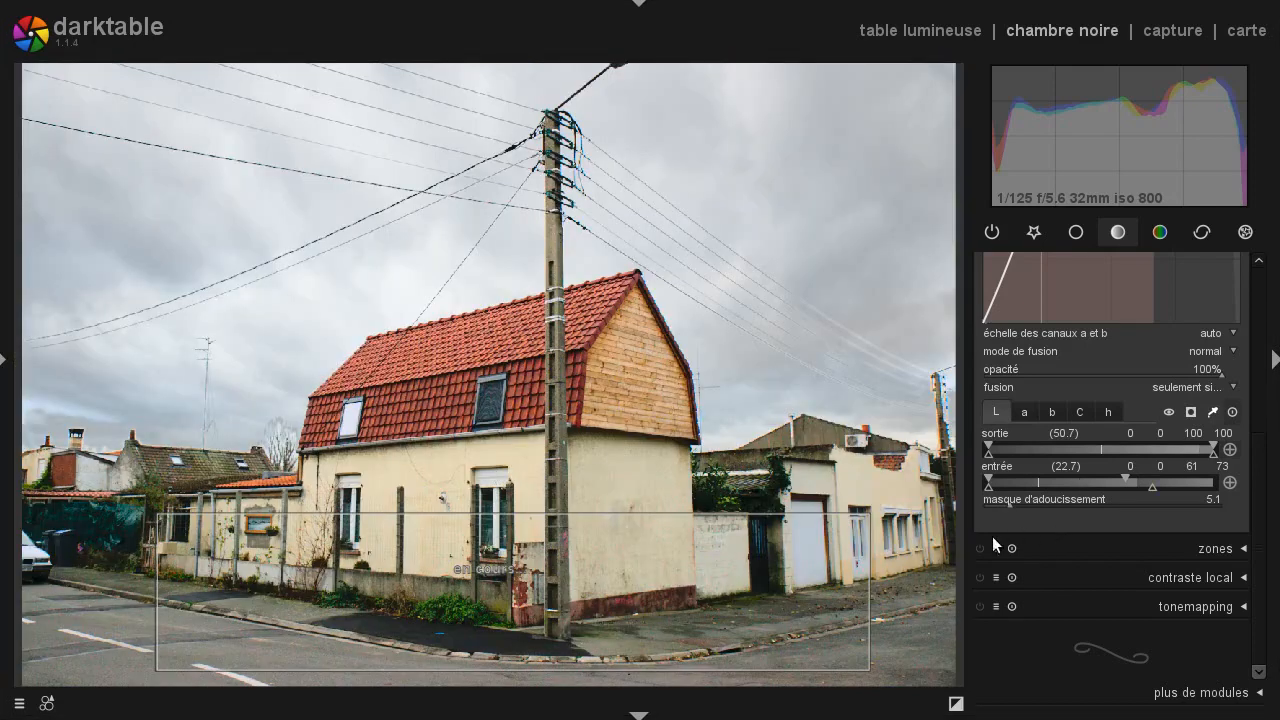
left_click_drag(1259, 449, 1255, 305)
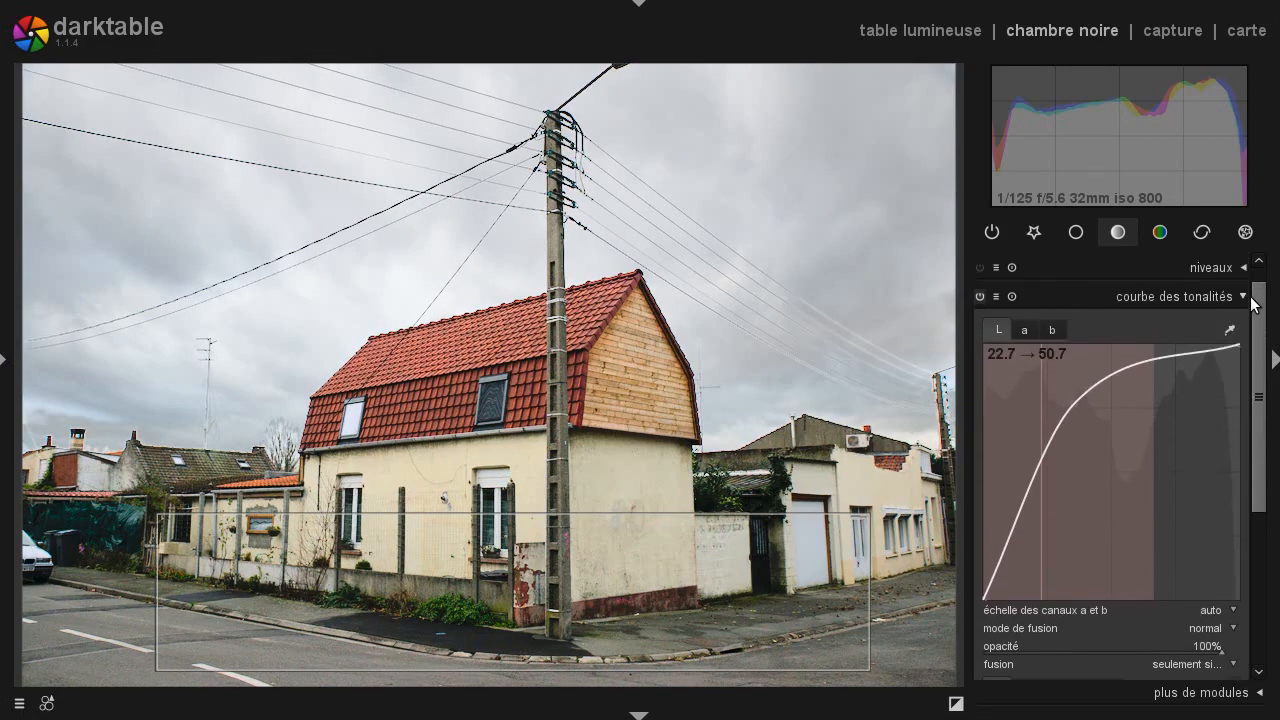
left_click(977, 292)
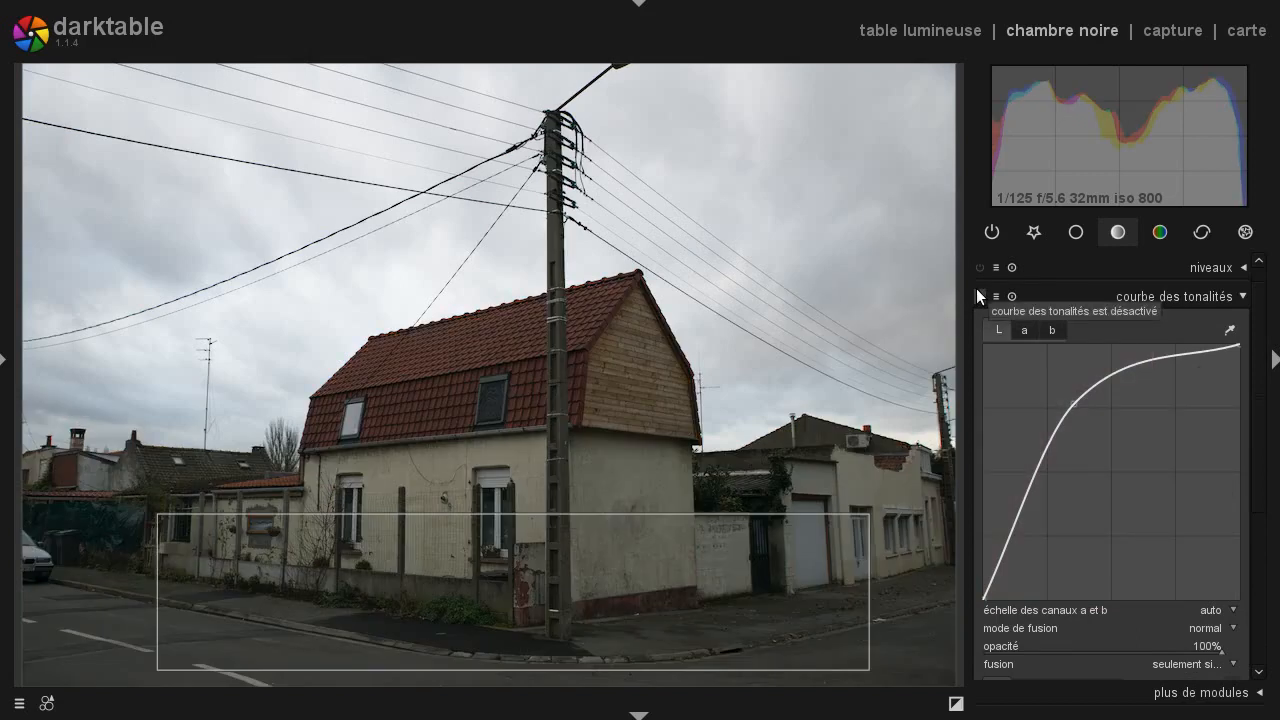
left_click(979, 293)
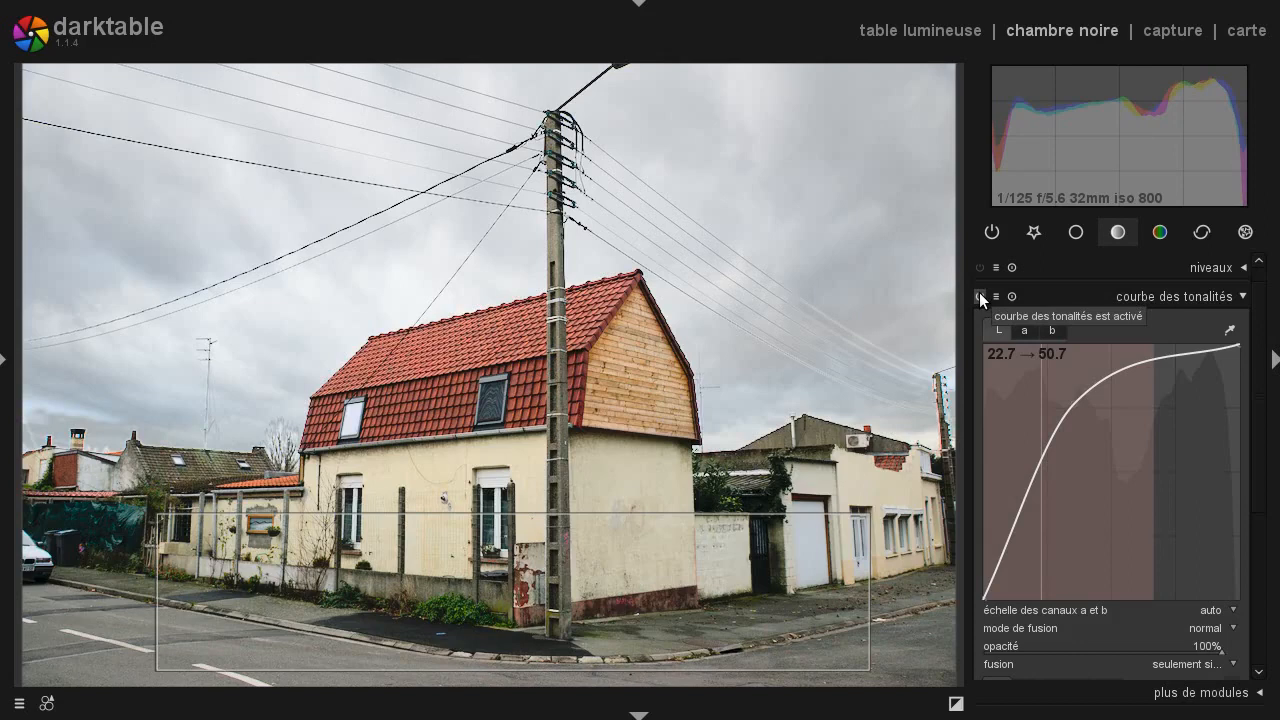
left_click(979, 293)
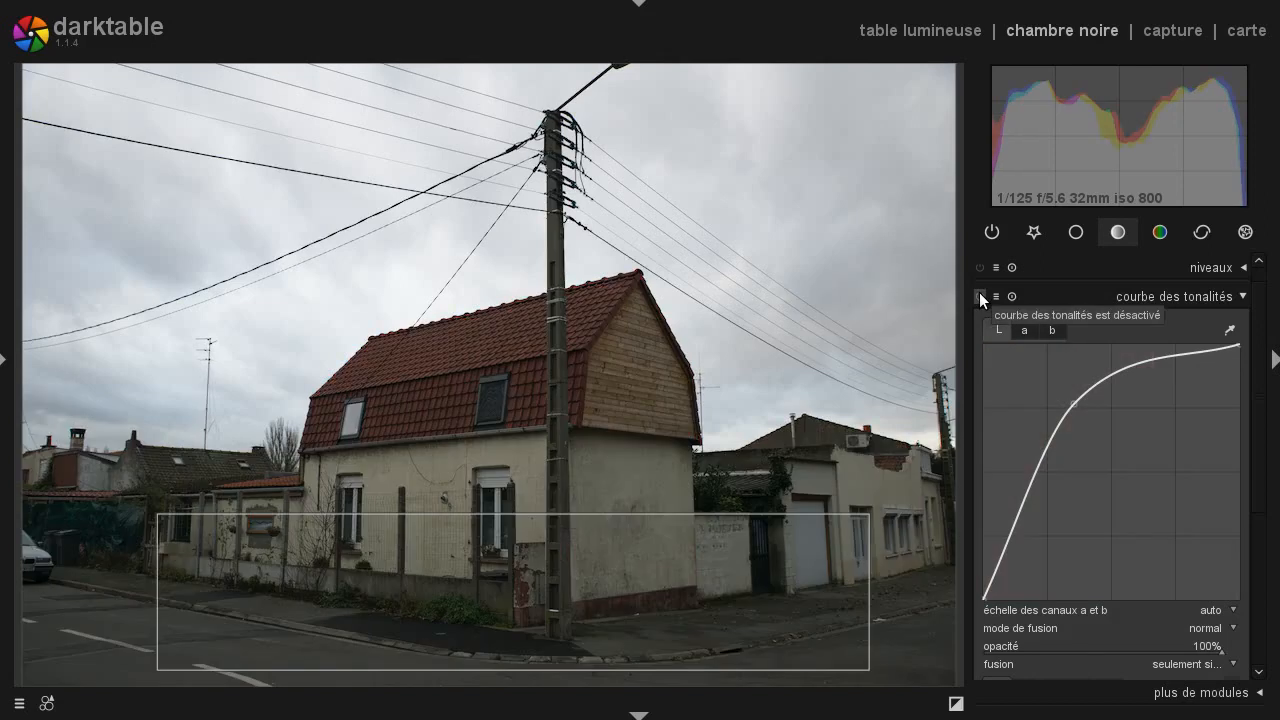
left_click(979, 293)
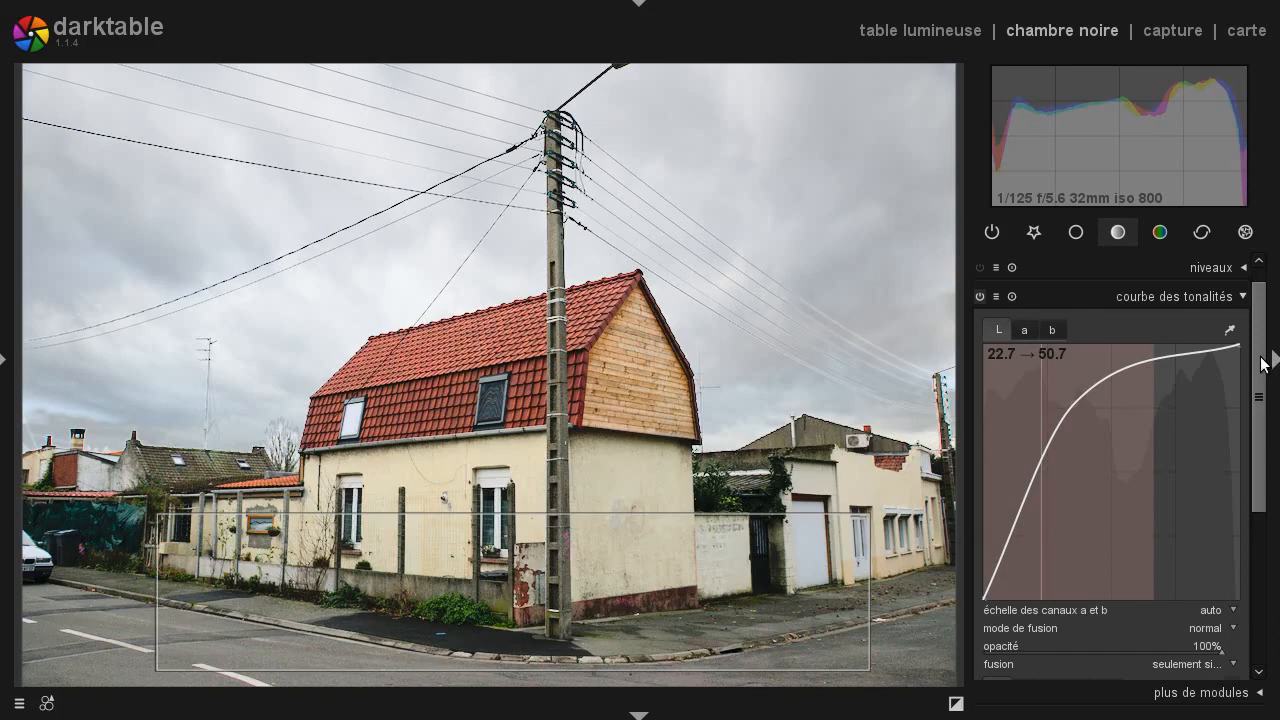
Step: Turn off the blending color sampler and compare the photo with the conditional blending mask temporarily disabled and restored
left_click_drag(1263, 362, 1262, 514)
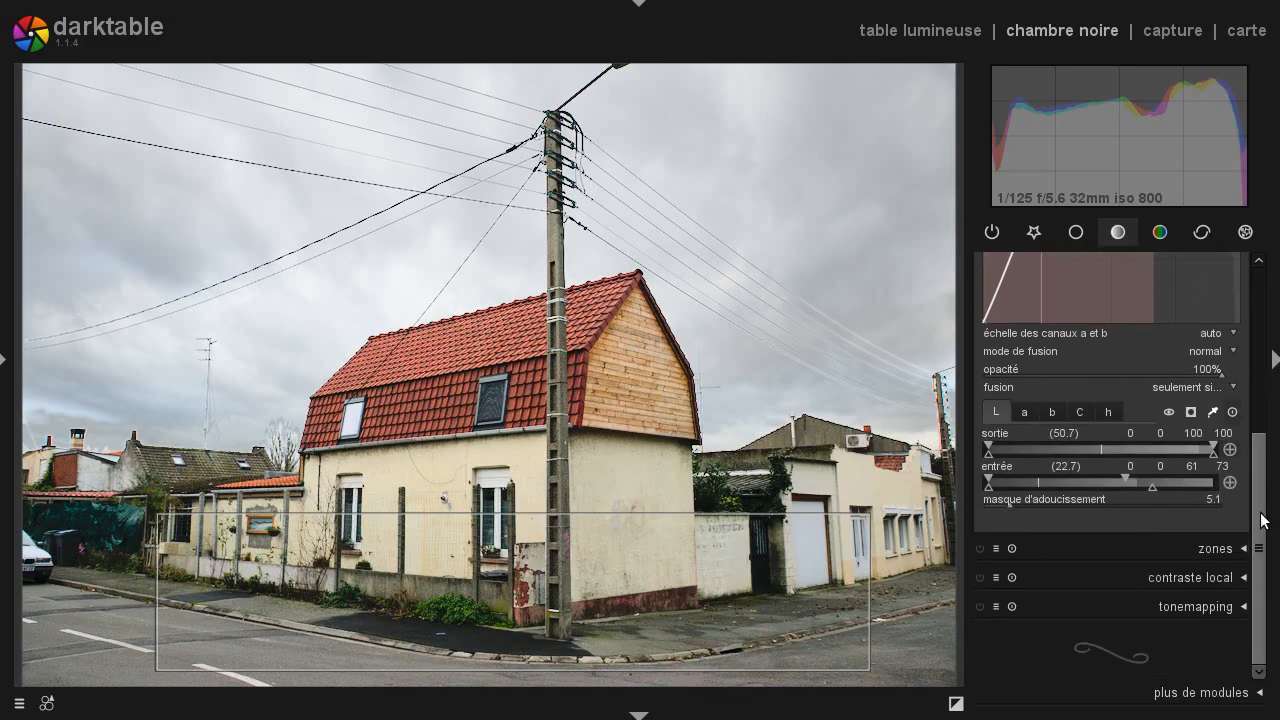
left_click(1212, 418)
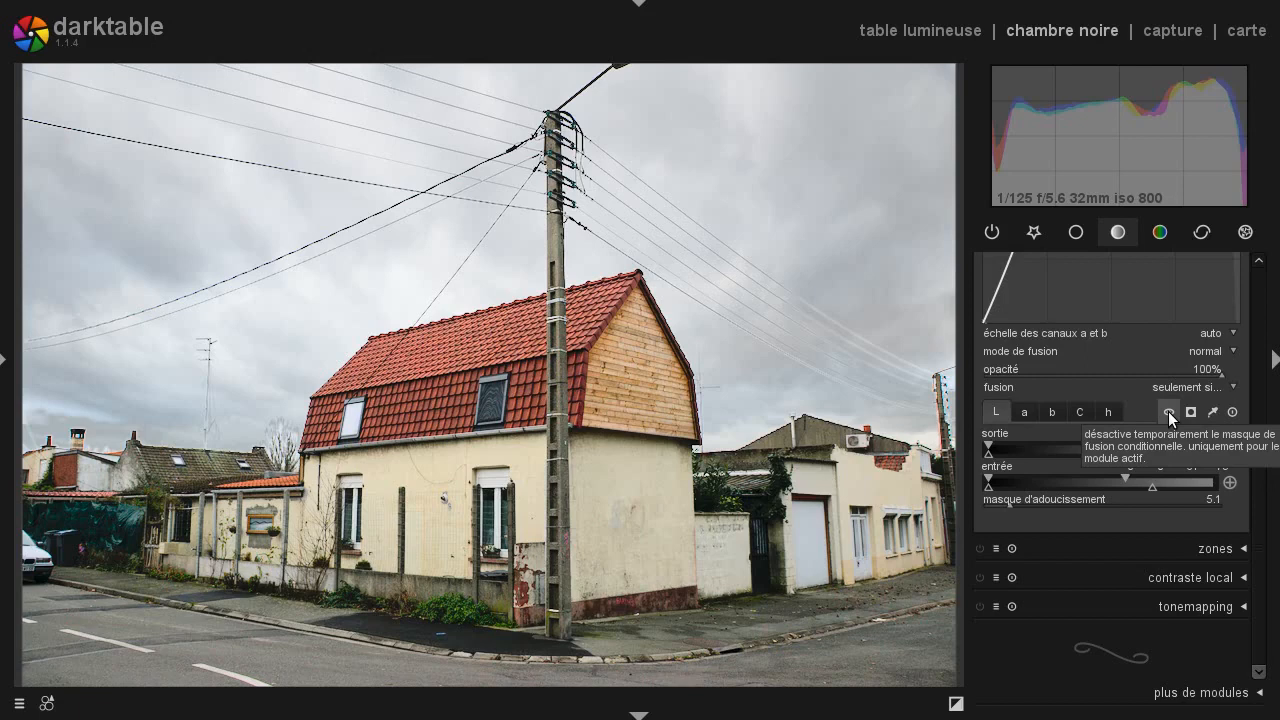
left_click(1169, 413)
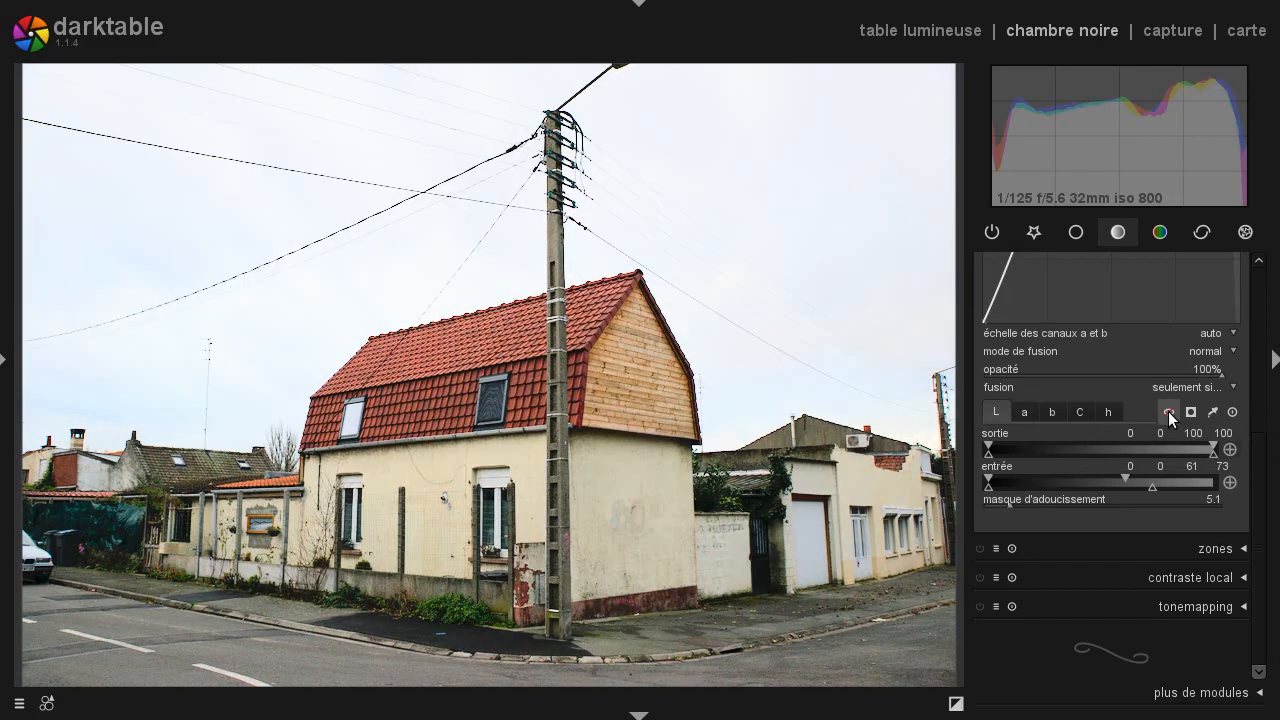
left_click(1168, 412)
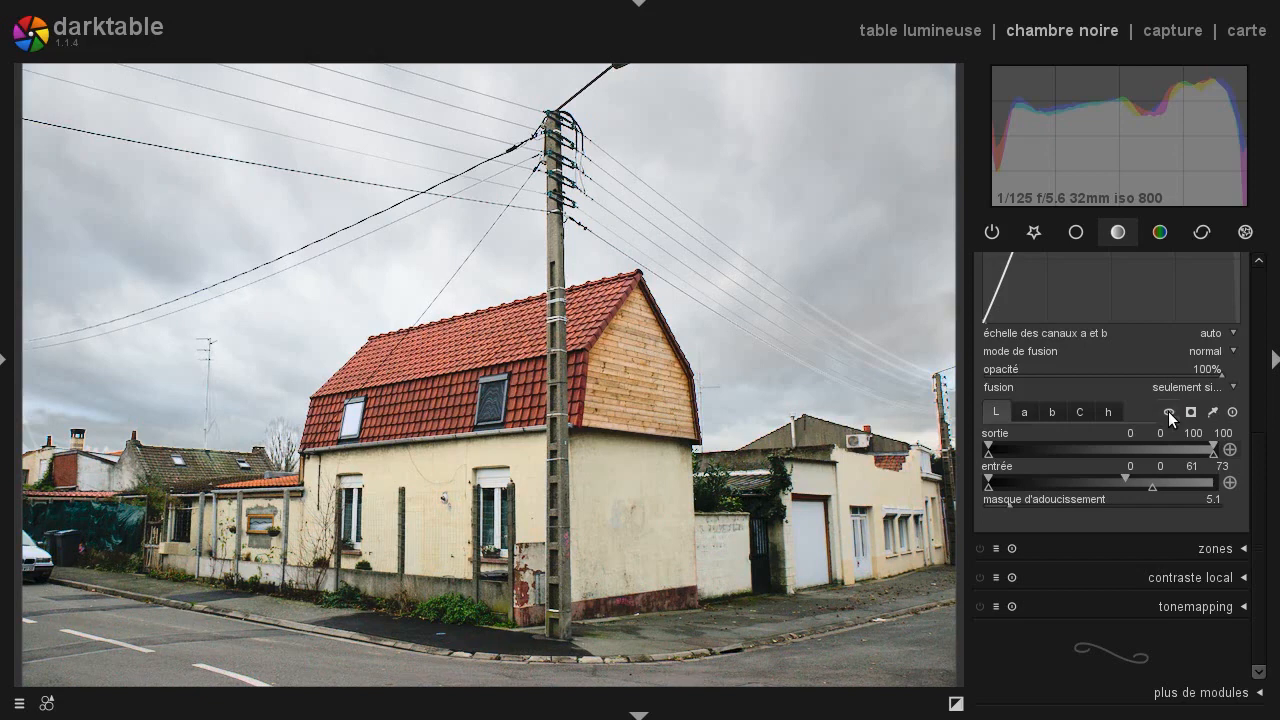
left_click(1168, 411)
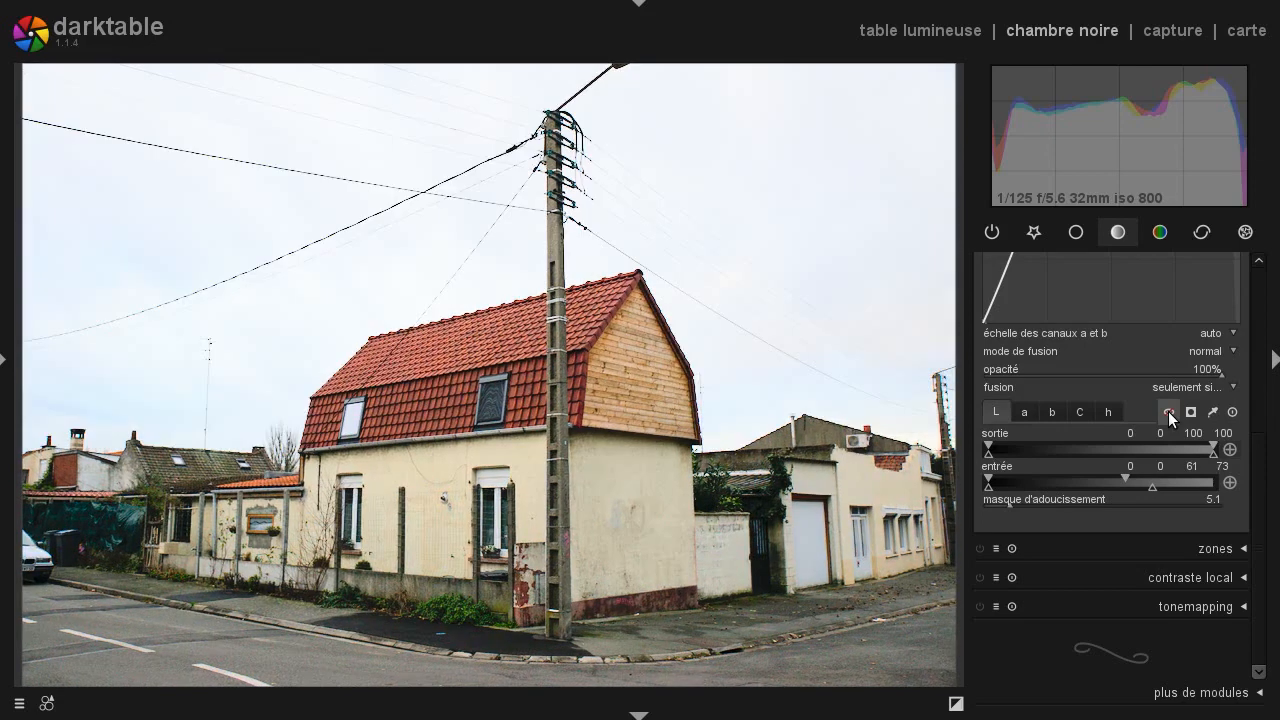
left_click(1168, 411)
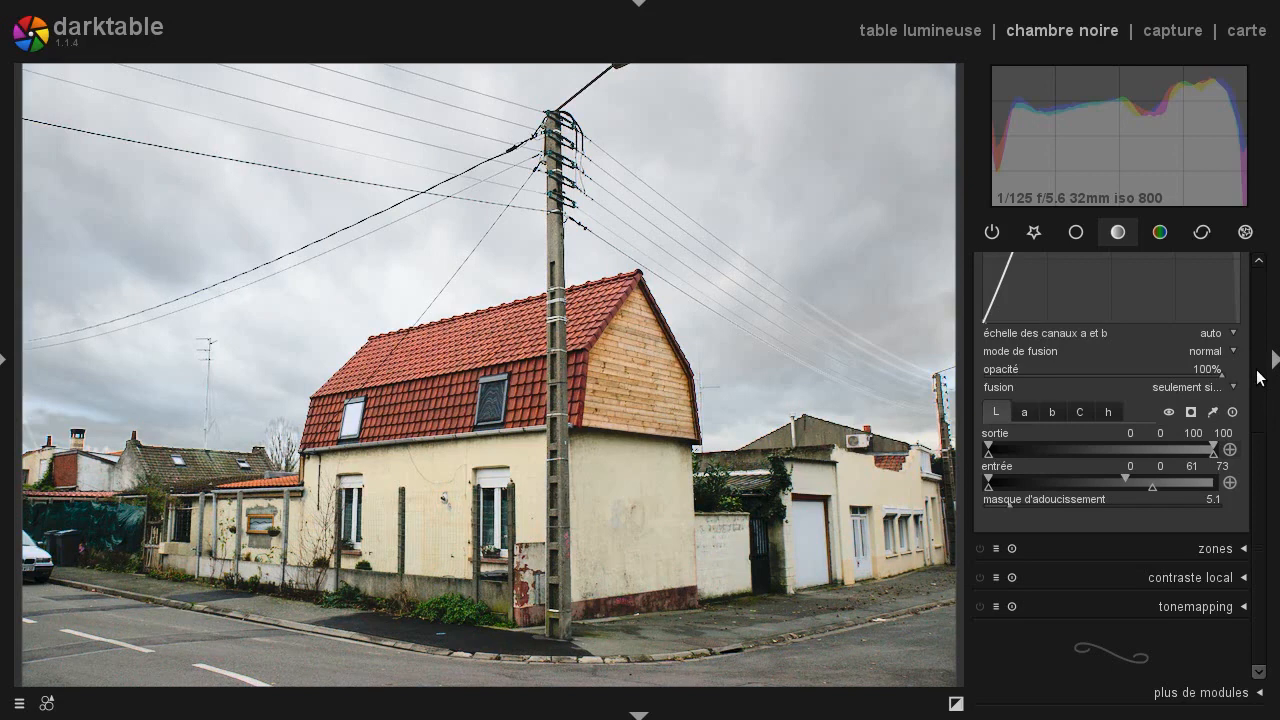
Step: Examine the over- and underexposed areas of the photo with the exposure indicator
left_click(955, 704)
left_click(955, 704)
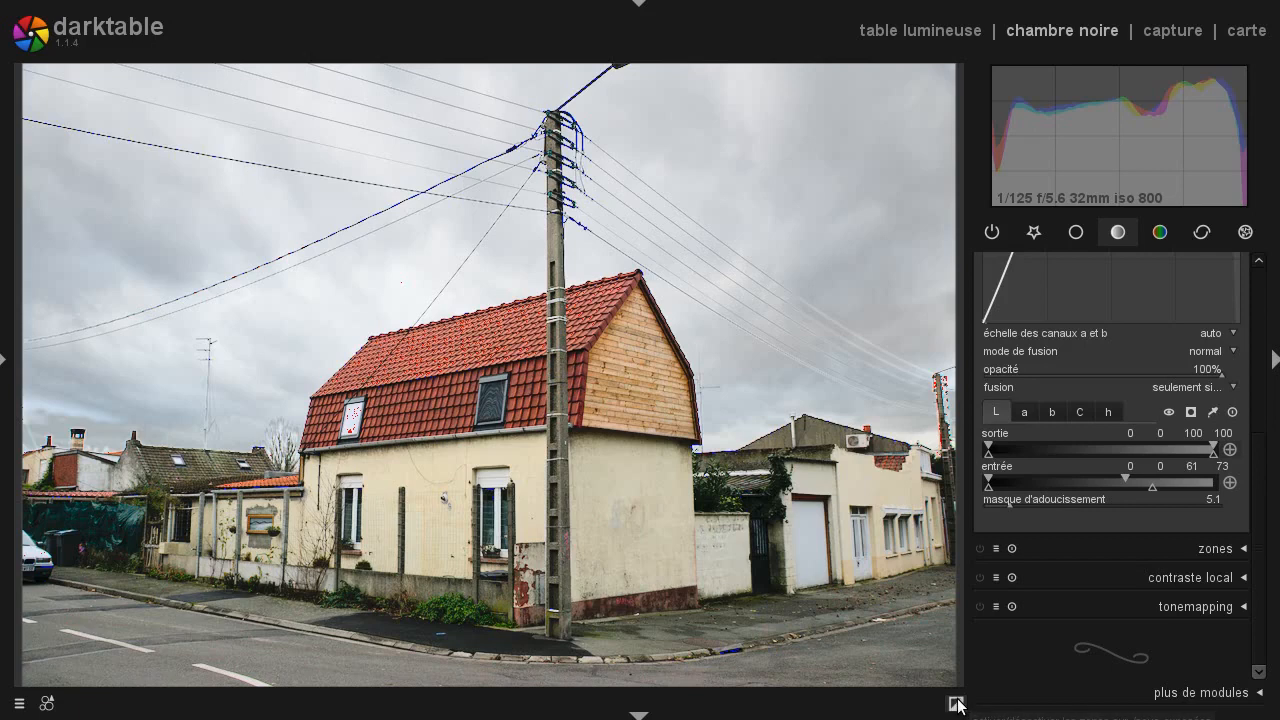